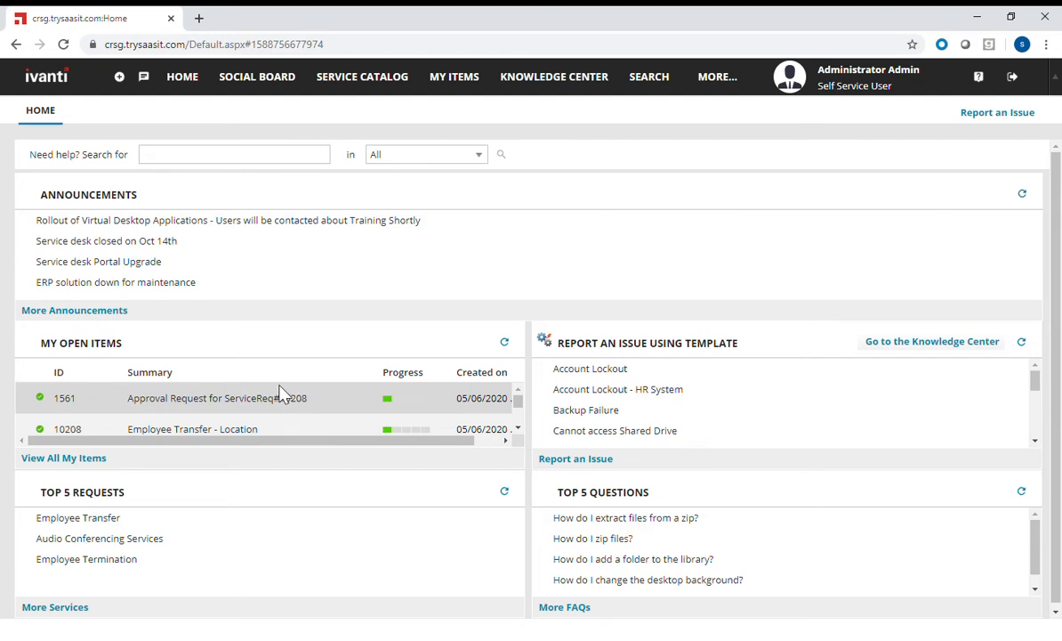
# Open the Employee Transfer - Location offering from the service catalog's HR Services > Employee Administration category
pyautogui.moveTo(124, 222)
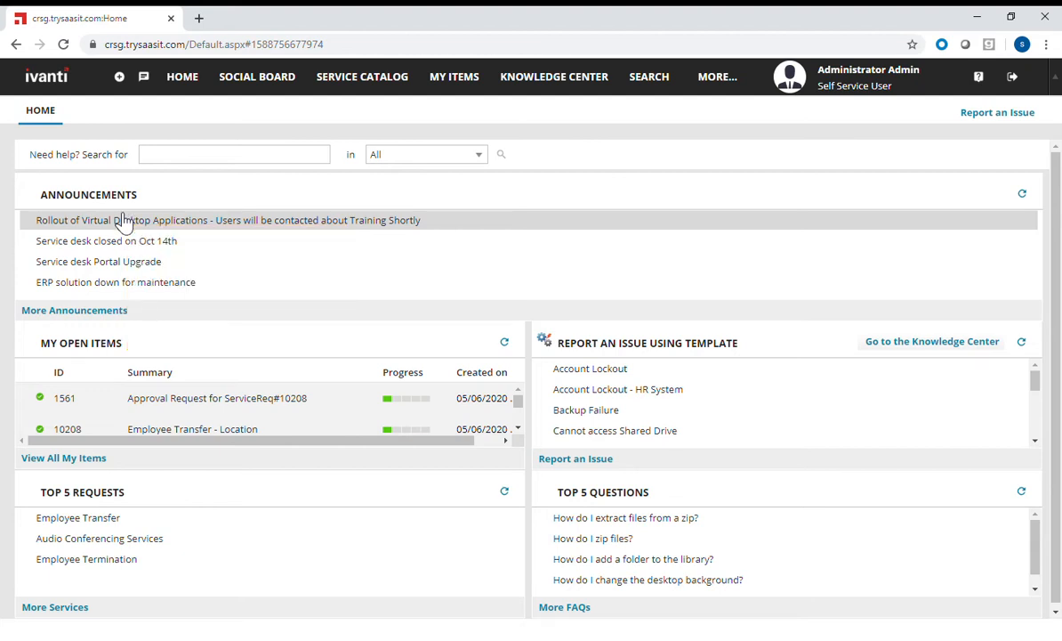
pyautogui.moveTo(128, 249)
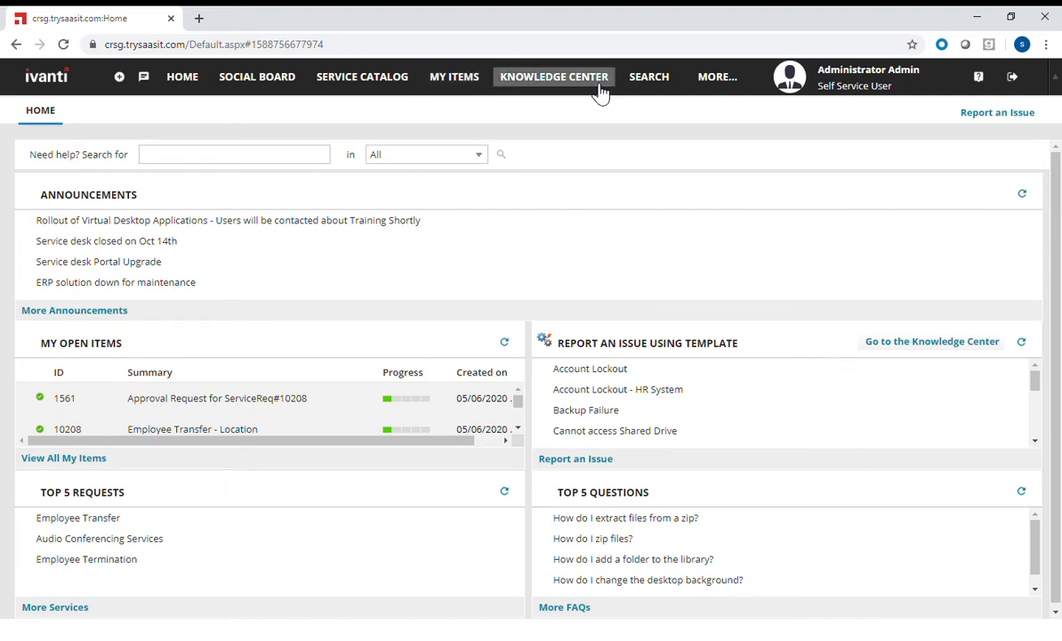
pyautogui.click(369, 87)
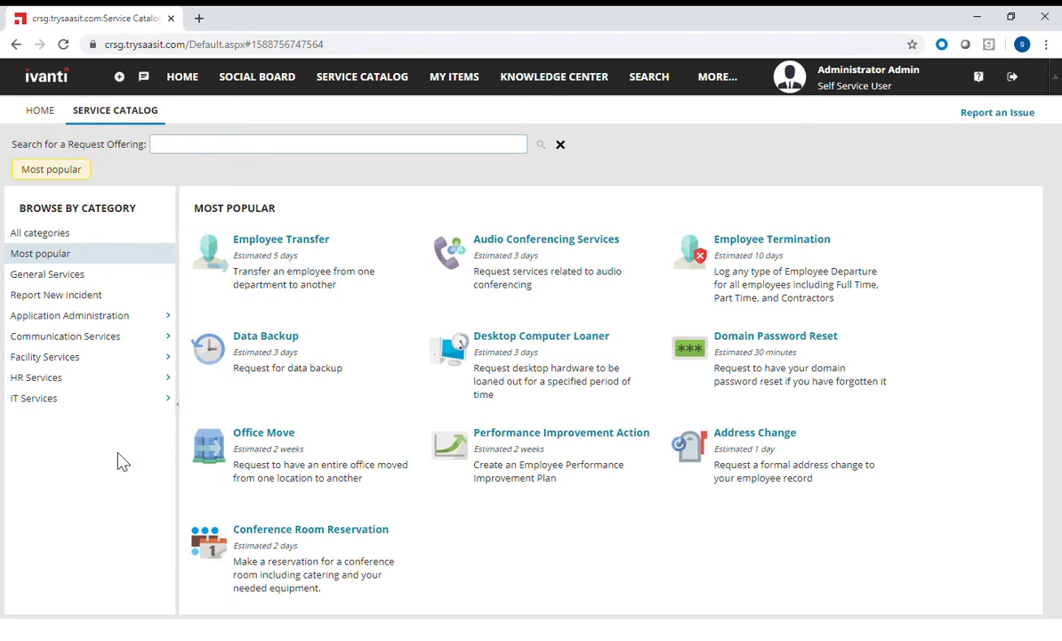
pyautogui.click(89, 378)
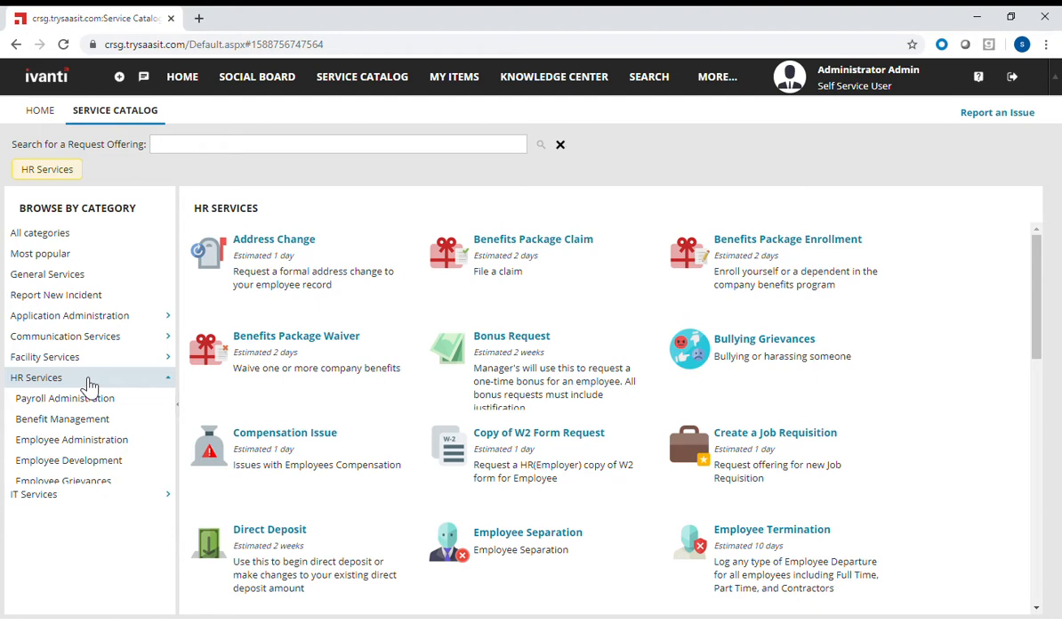
pyautogui.click(105, 445)
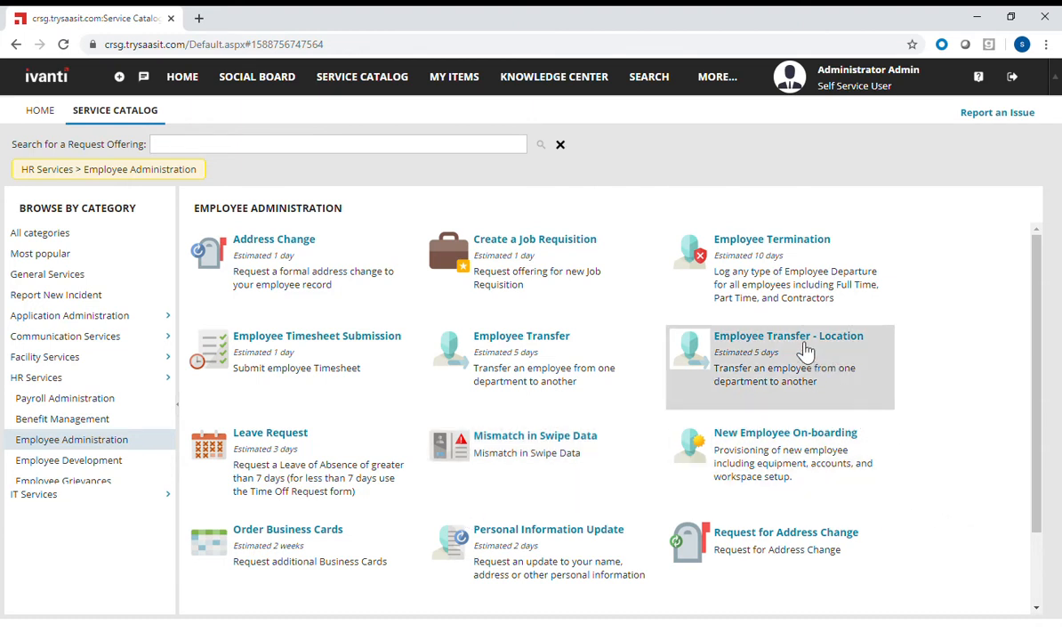
pyautogui.click(804, 349)
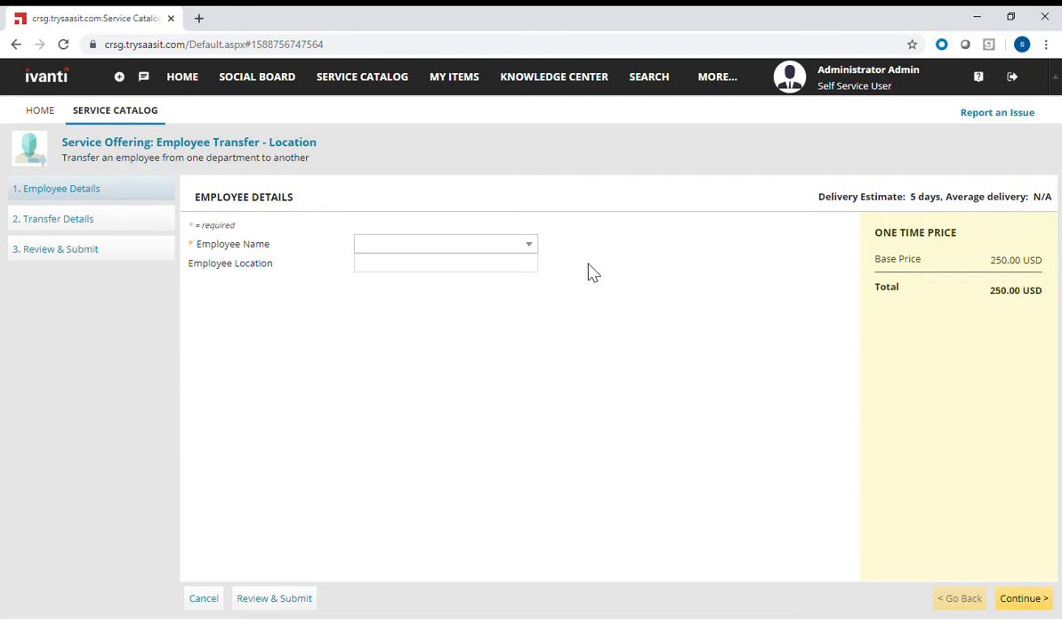
# Select the employee to transfer in the employee details and continue to the transfer details
pyautogui.click(540, 253)
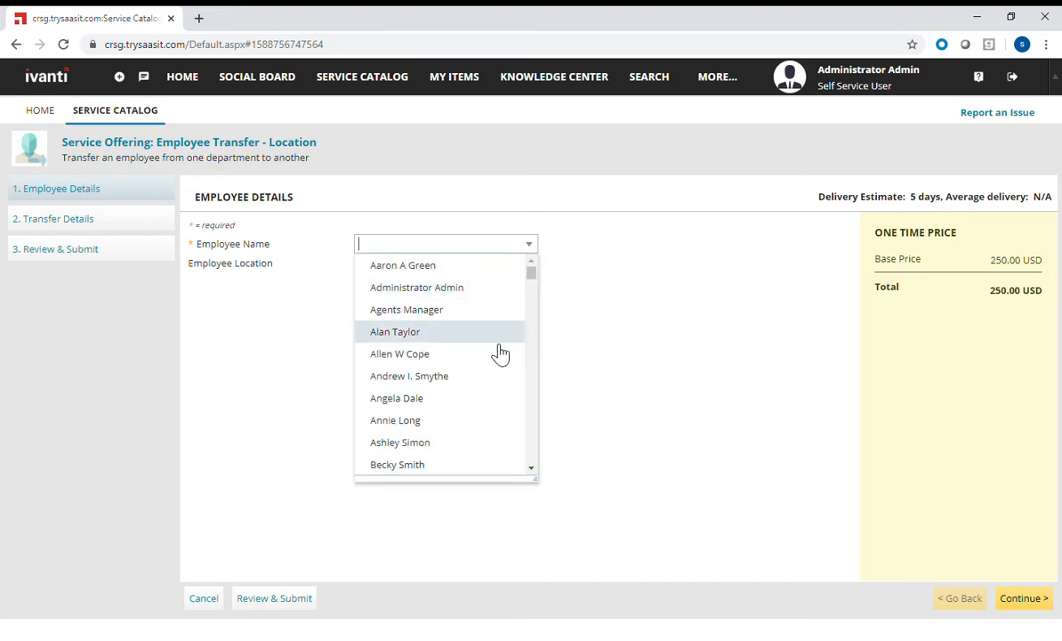
pyautogui.click(467, 464)
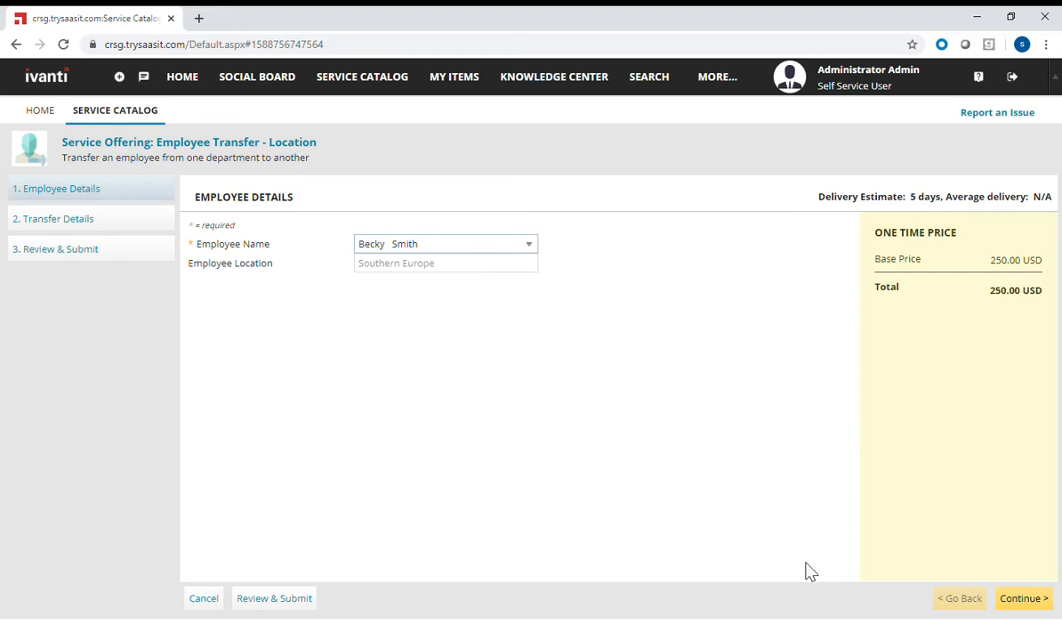
pyautogui.click(1025, 600)
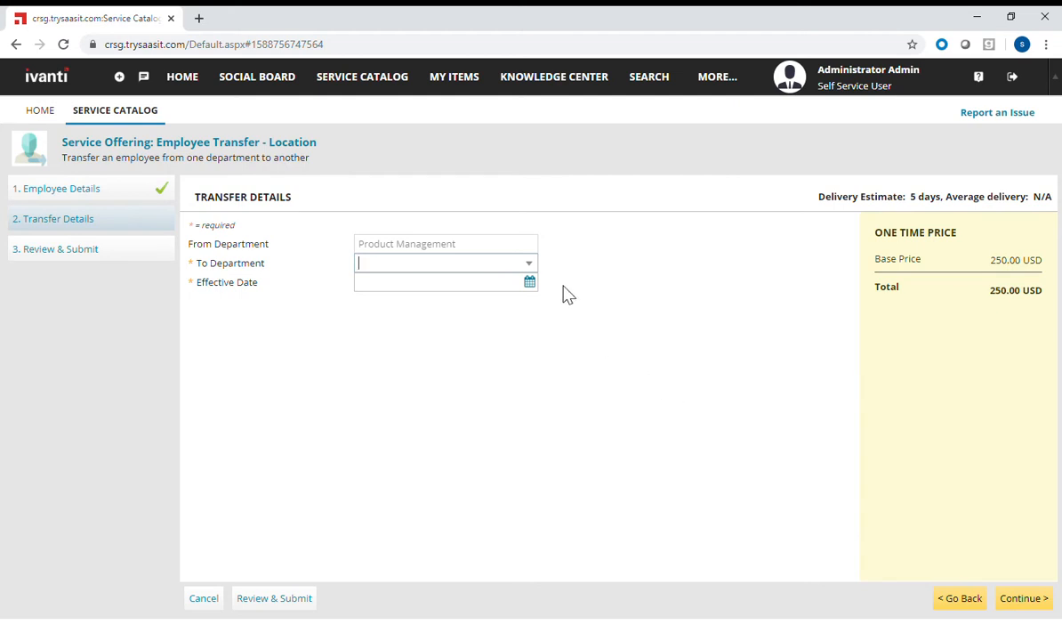
# Set the transfer's destination department to Executive and the effective date to 05/31/2020
pyautogui.click(530, 264)
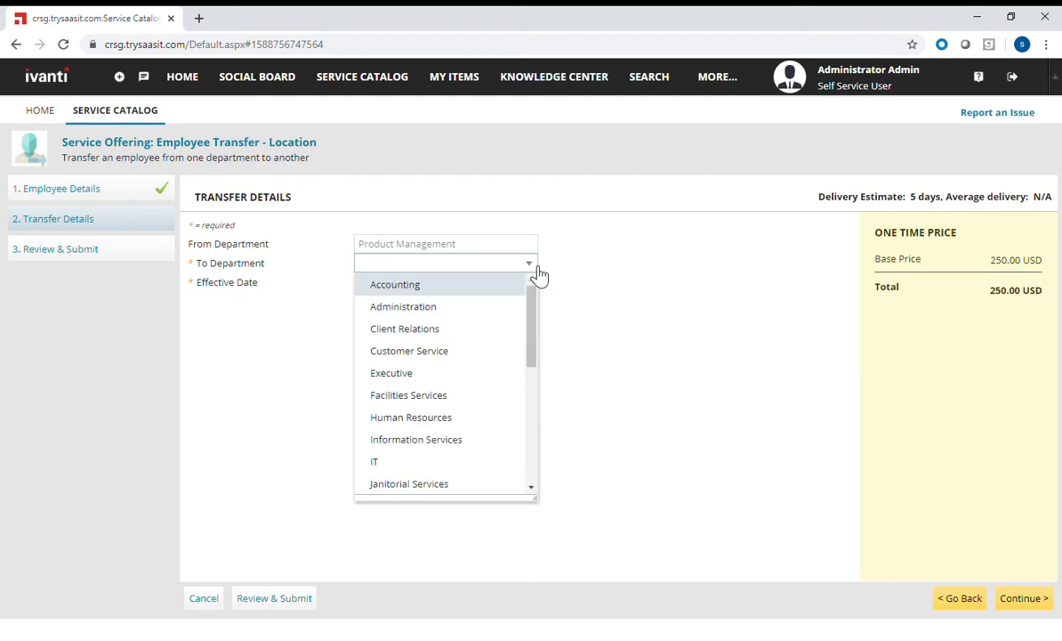
pyautogui.click(465, 377)
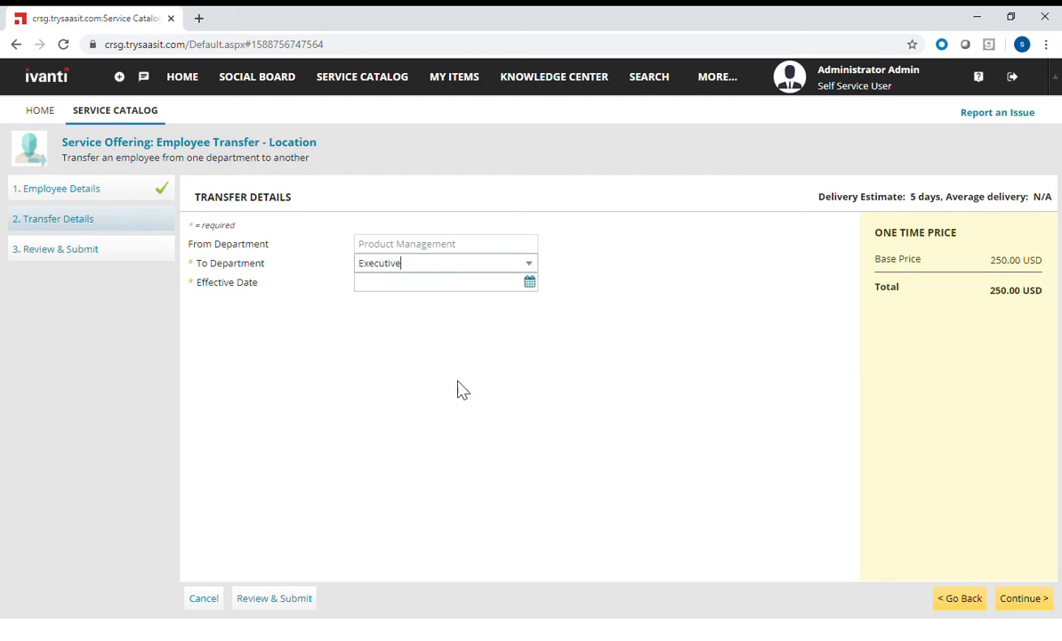
pyautogui.click(534, 283)
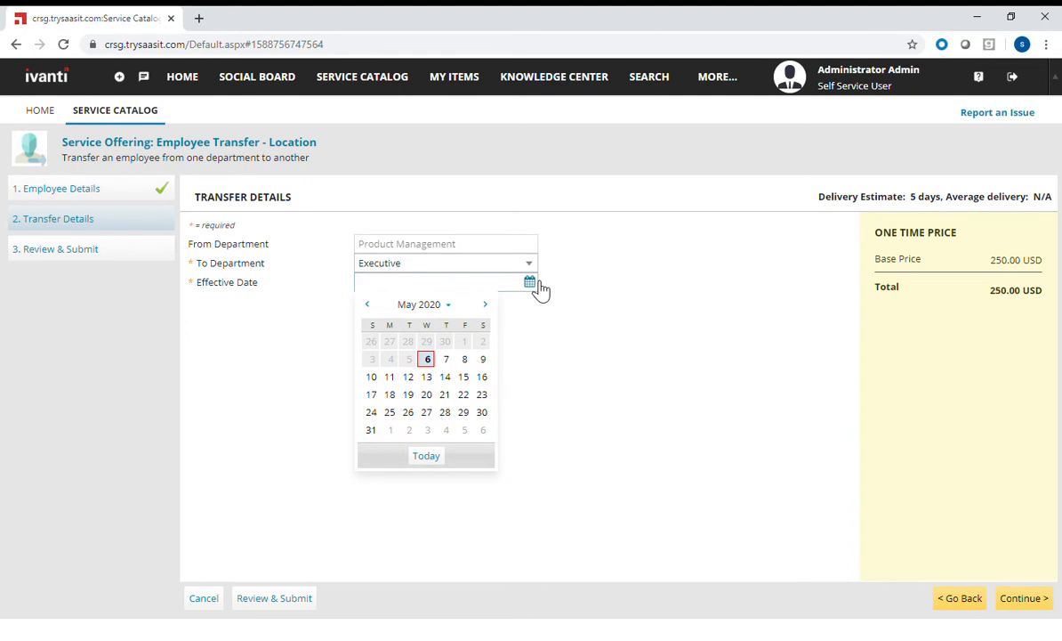
pyautogui.click(372, 432)
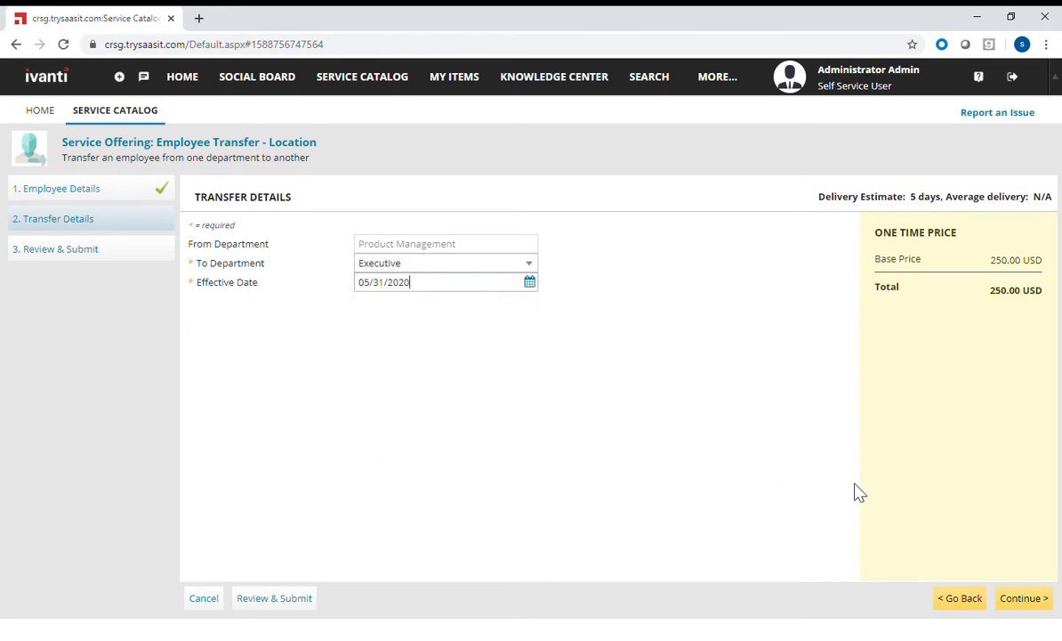
# Proceed to the review page, submit the transfer request and view the list of own items
pyautogui.click(1025, 600)
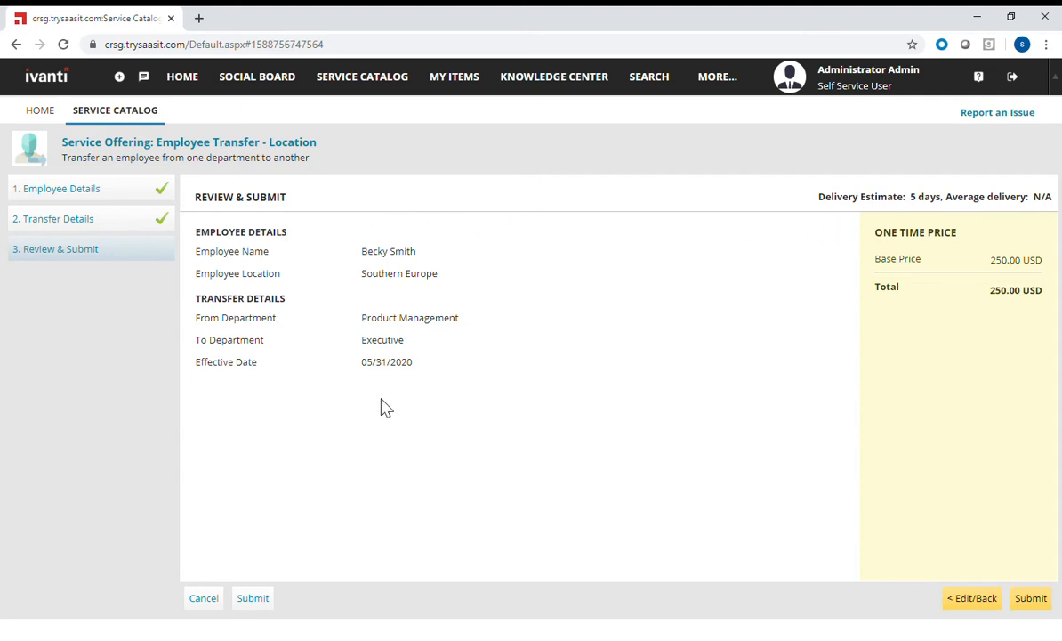
pyautogui.click(1048, 600)
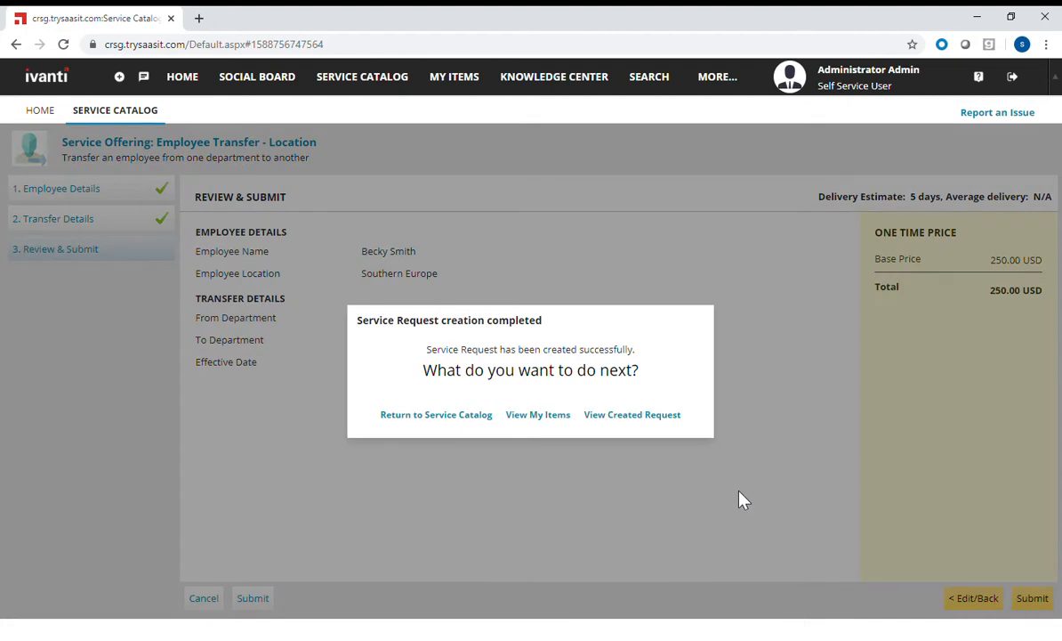
pyautogui.click(529, 422)
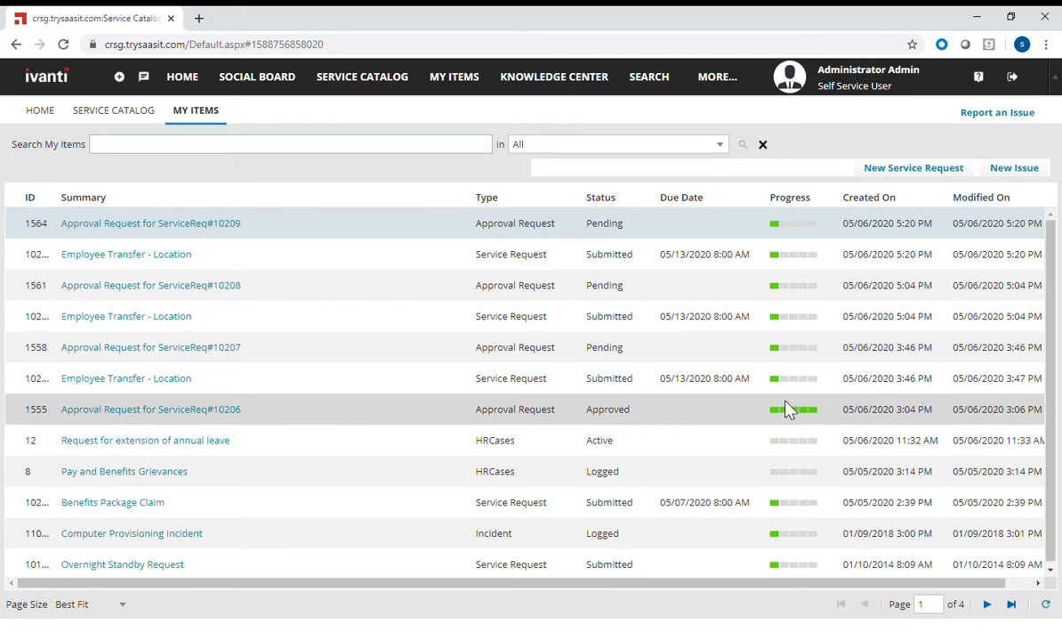
# Switch the role to HR Manager and open the list of active HR requests
pyautogui.click(852, 86)
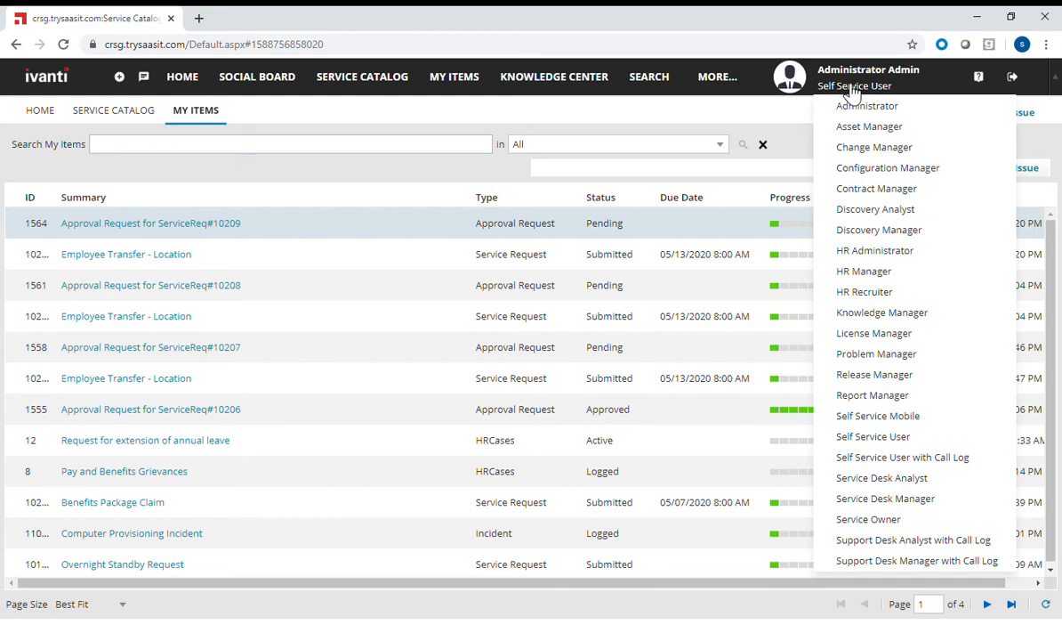
pyautogui.click(868, 278)
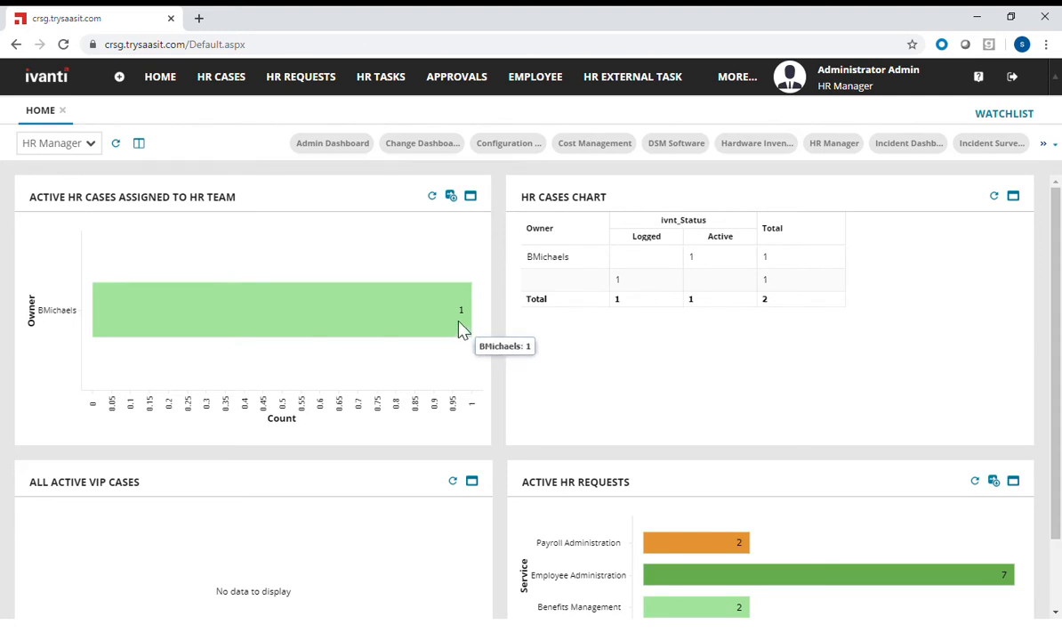
pyautogui.click(323, 87)
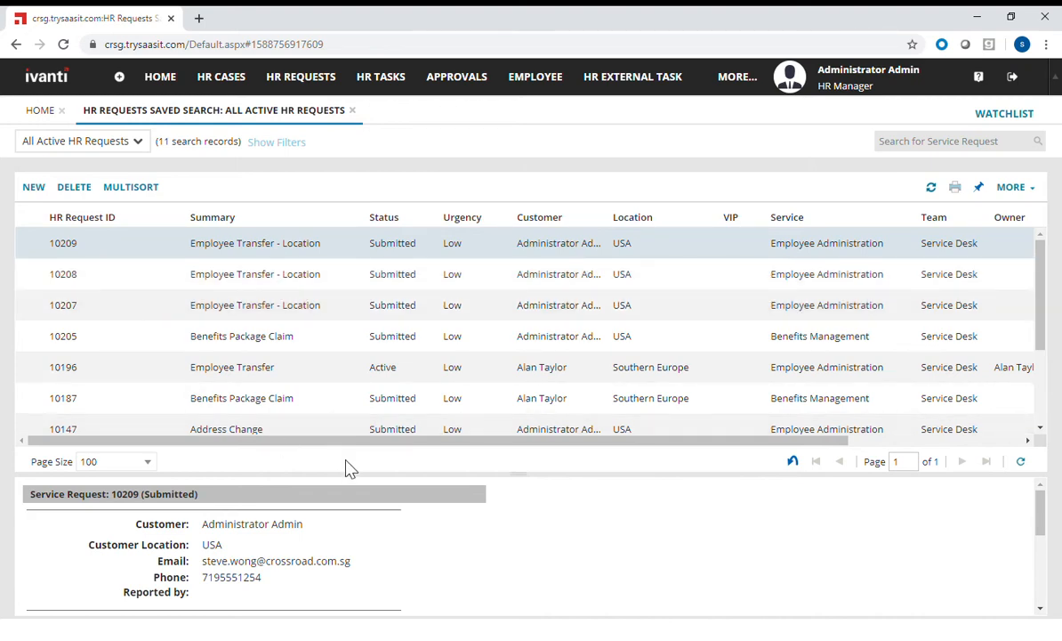
# Open the newest Employee Transfer - Location request from the list and examine its submitted parameters
pyautogui.moveTo(425, 447); pyautogui.dragTo(627, 459)
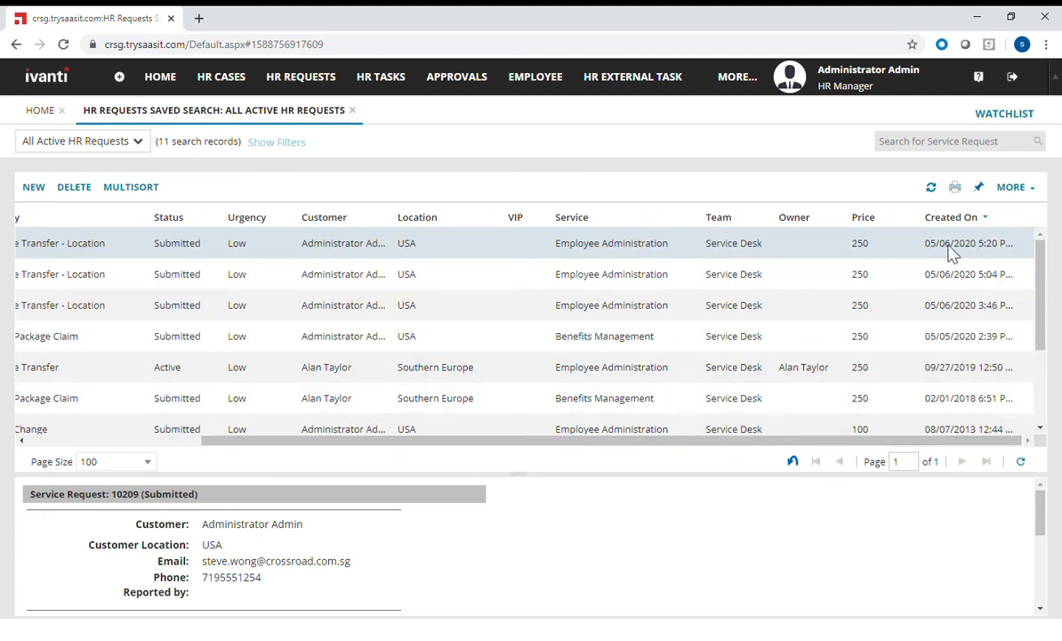
pyautogui.moveTo(777, 444); pyautogui.dragTo(513, 481)
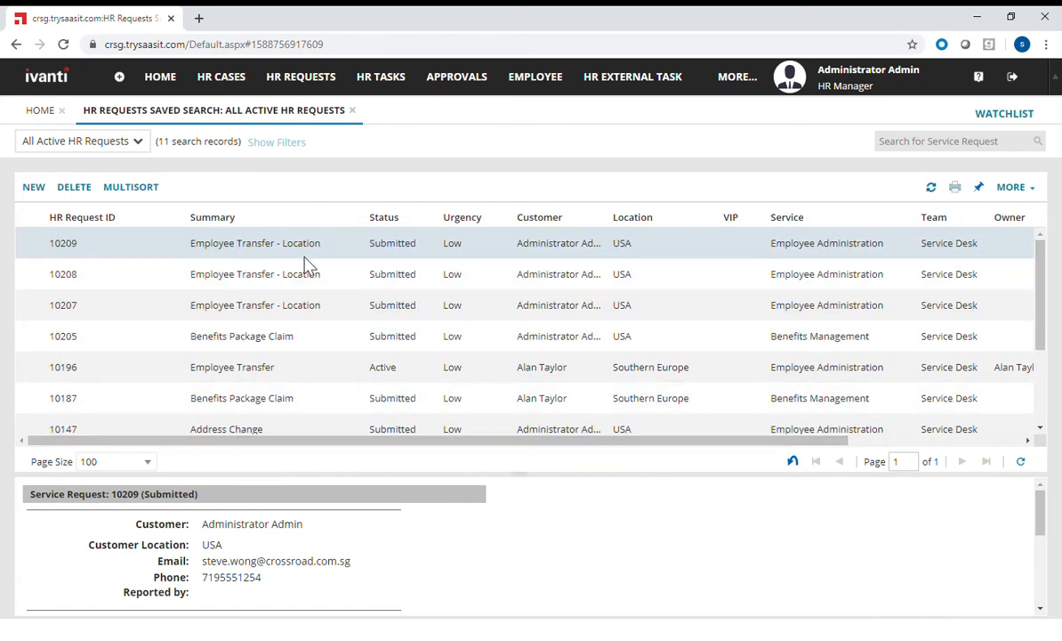
pyautogui.click(228, 250)
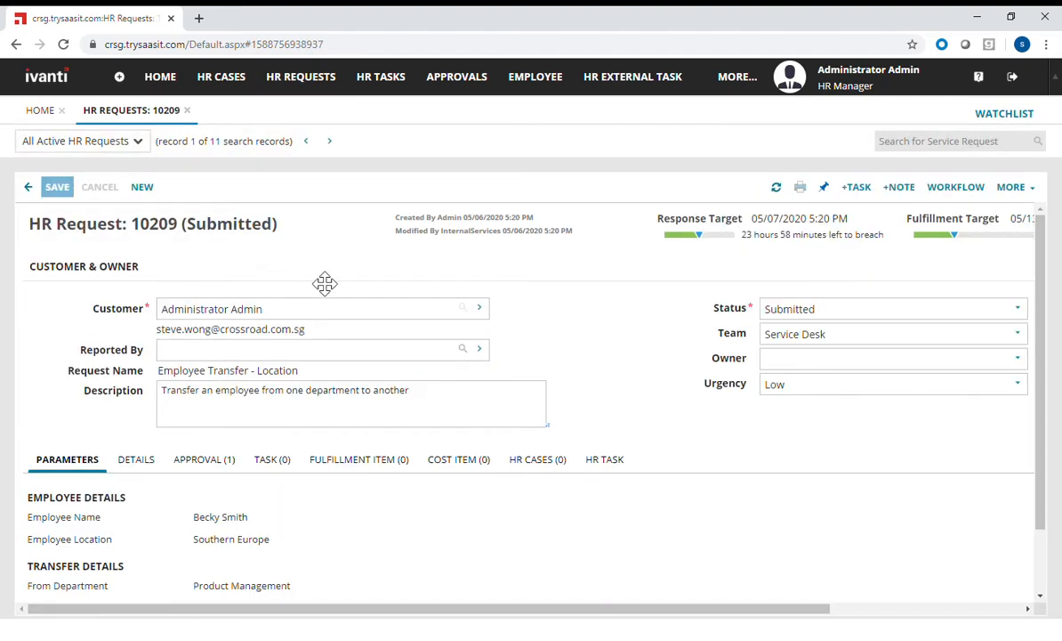
pyautogui.scroll(-2, 334, 283)
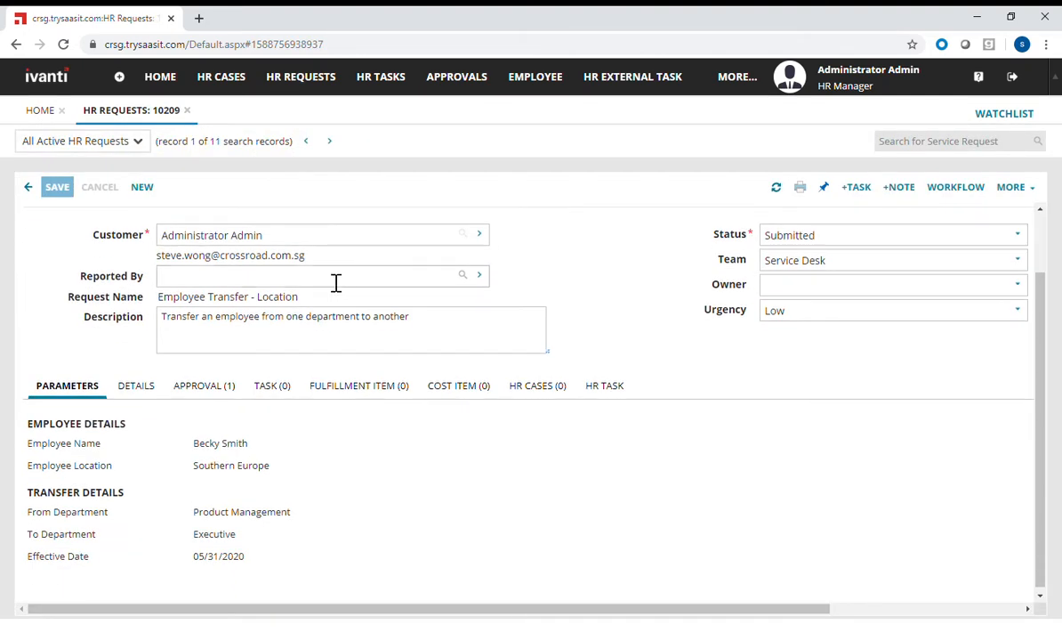
pyautogui.scroll(2, 346, 446)
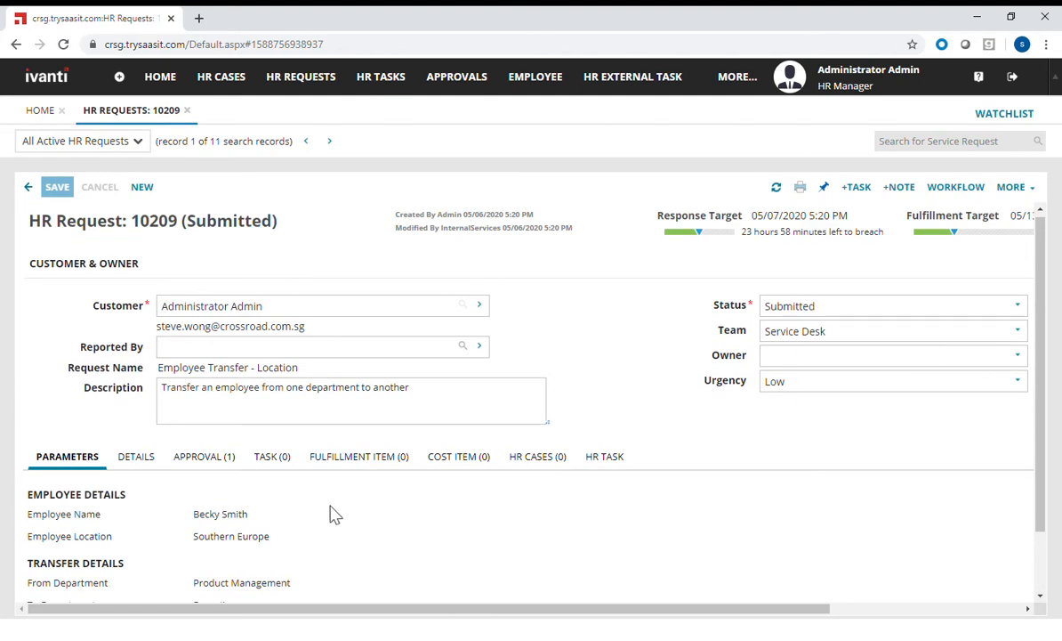
# Examine the approval record of the transfer request and its response target
pyautogui.click(212, 469)
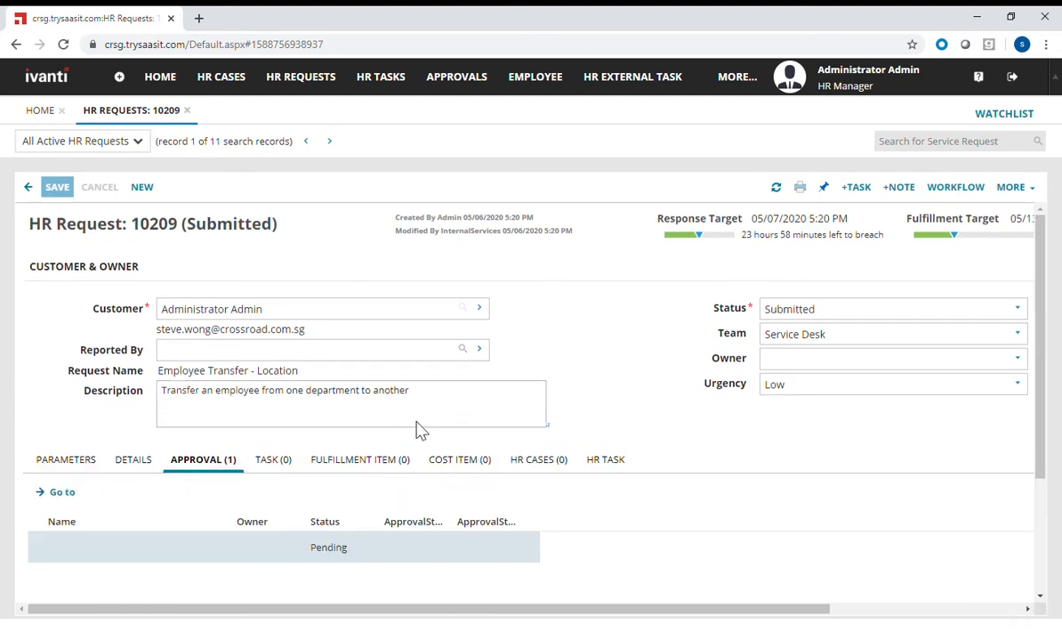
pyautogui.scroll(-2, 422, 488)
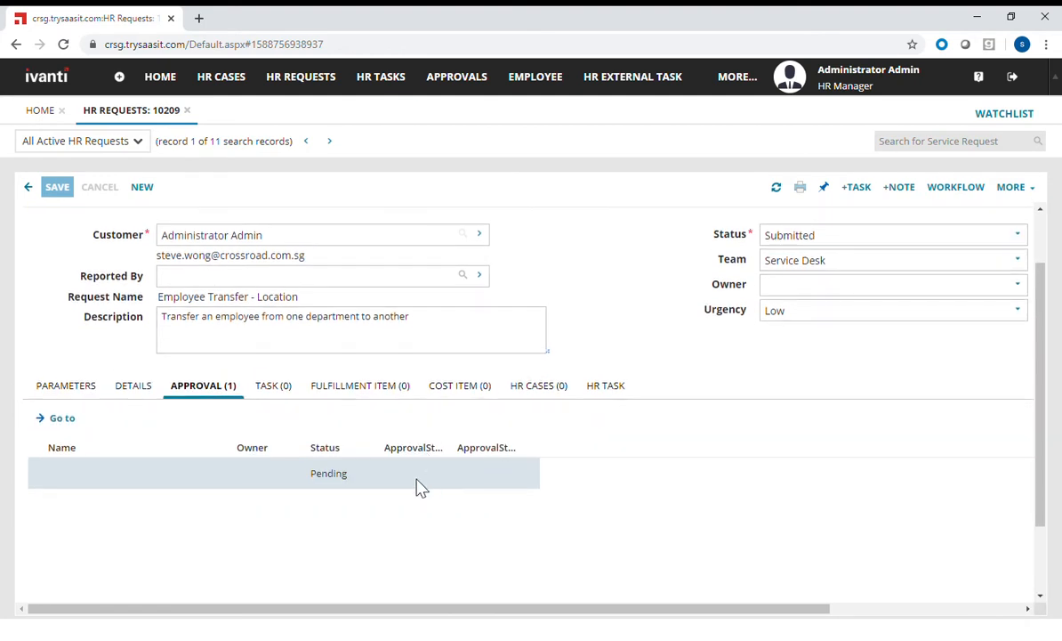
pyautogui.scroll(2, 422, 488)
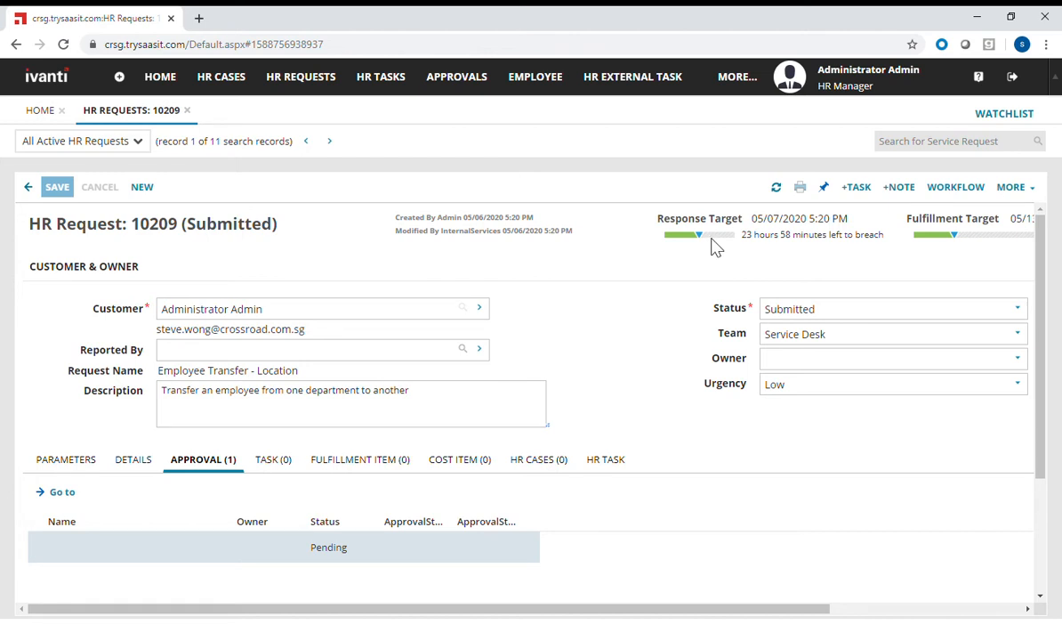
pyautogui.moveTo(710, 238)
# Approve the newest approval request in the approvals list with the reason "this is good to go"
pyautogui.click(467, 90)
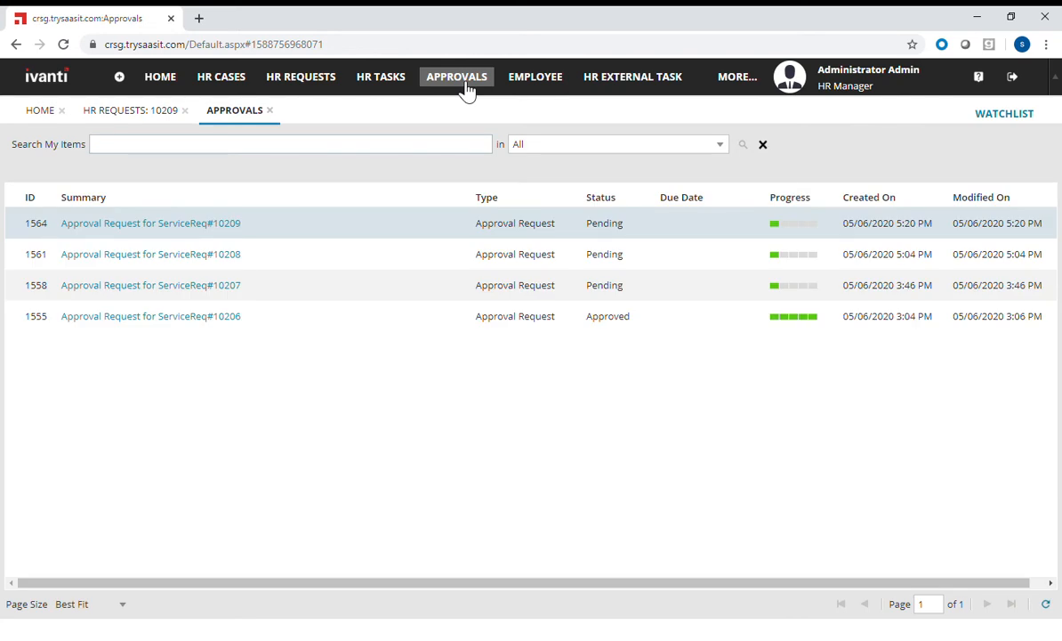
pyautogui.click(207, 226)
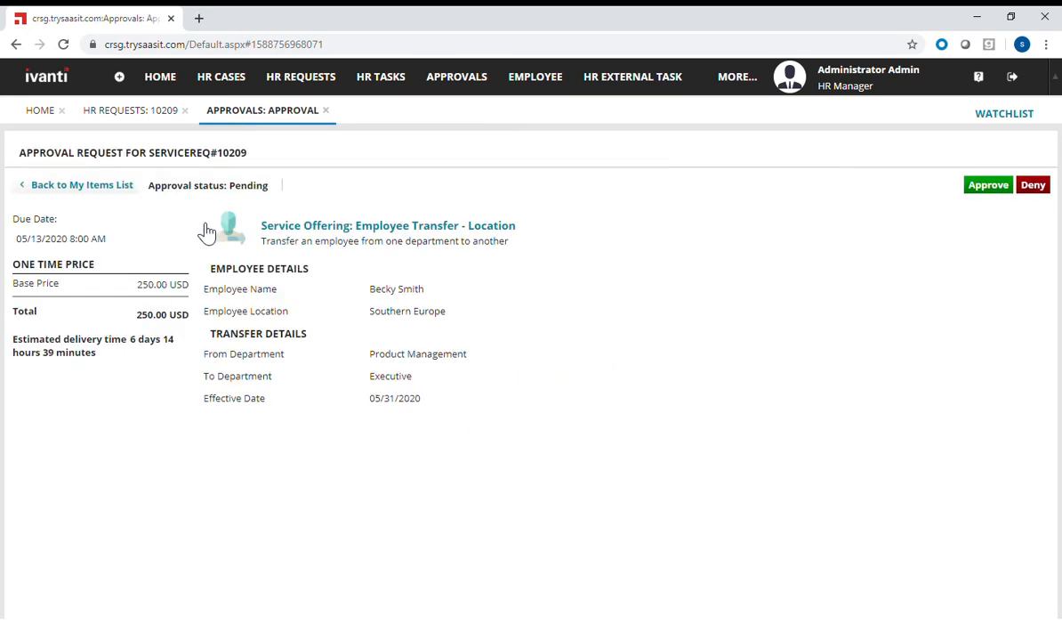
pyautogui.click(990, 188)
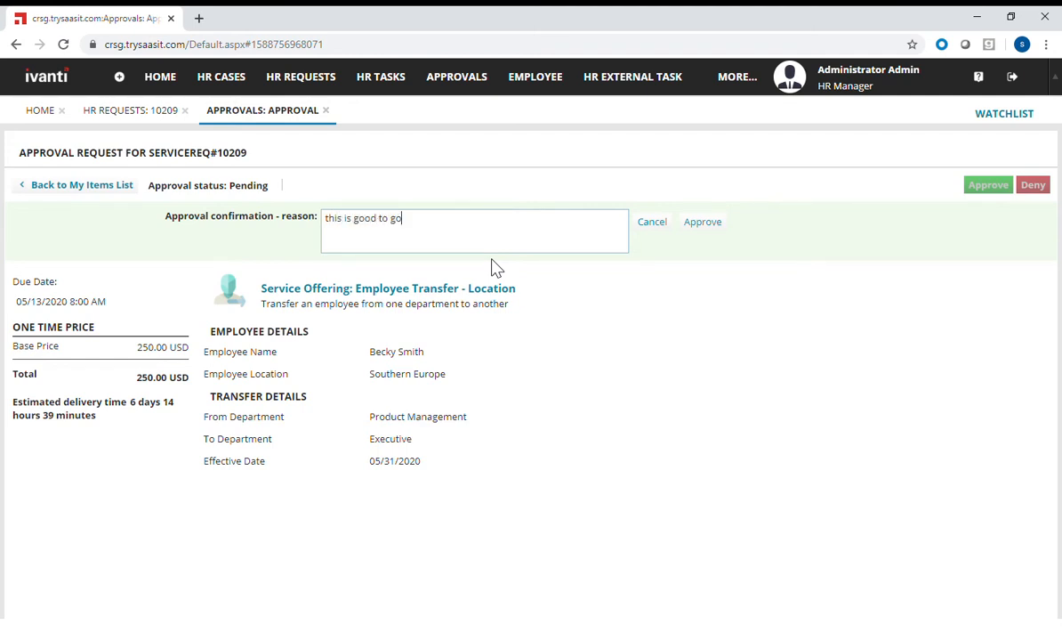
pyautogui.click(703, 224)
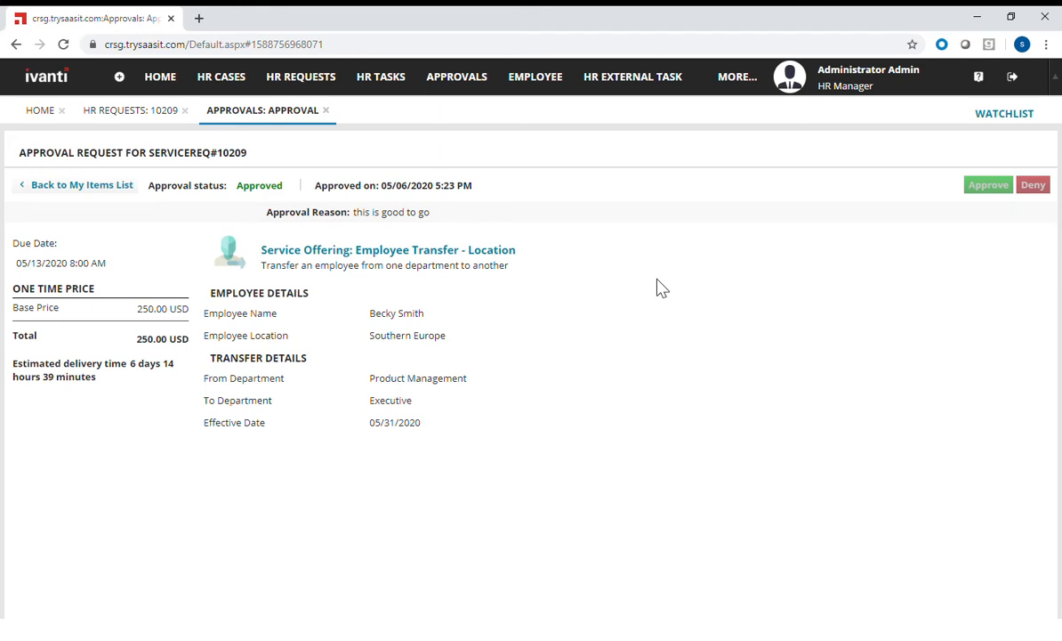
# Close the approval page, reopen the newest transfer request from the list and refresh it to check its approval status
pyautogui.click(325, 111)
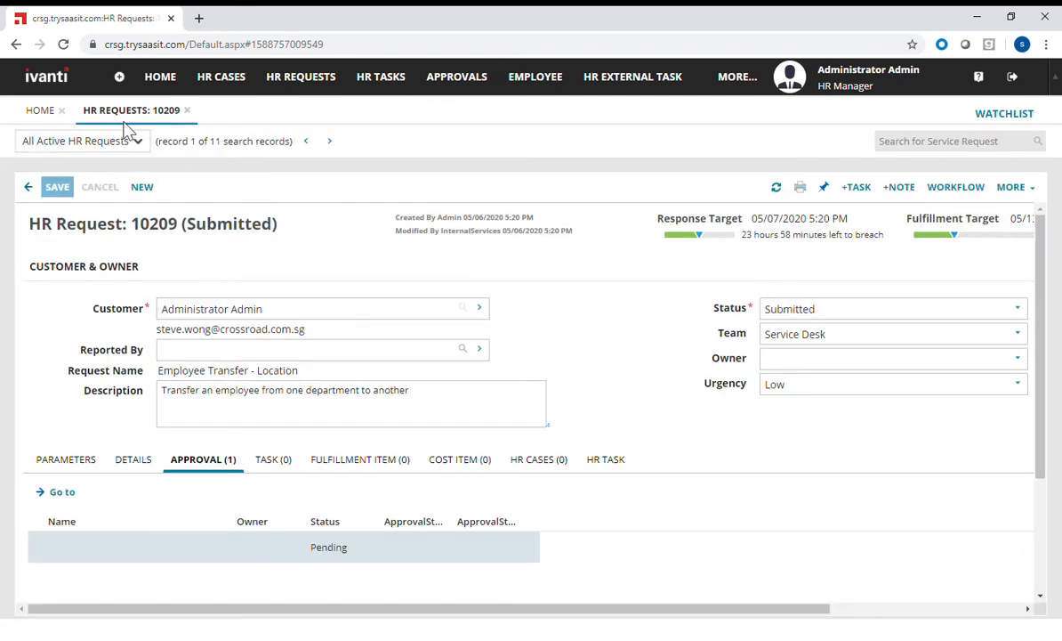
pyautogui.click(27, 187)
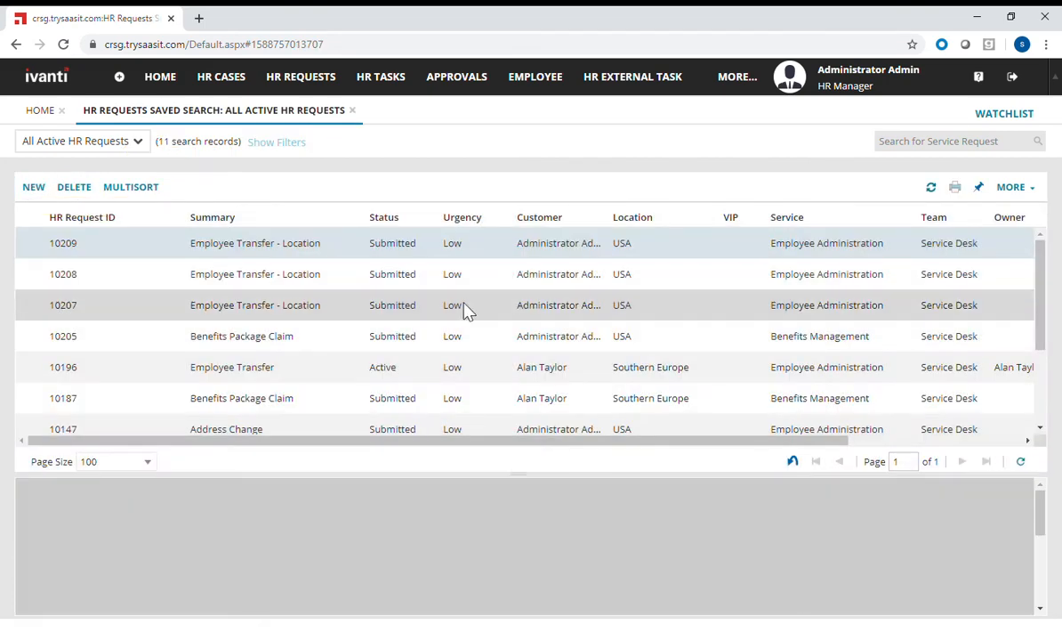
pyautogui.doubleClick(462, 256)
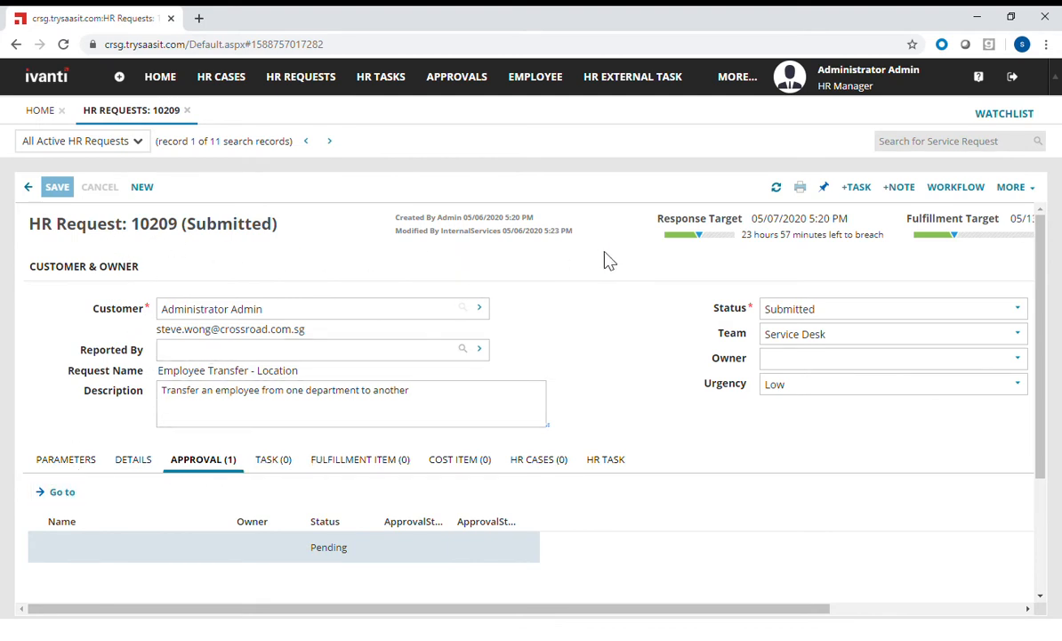
pyautogui.click(777, 187)
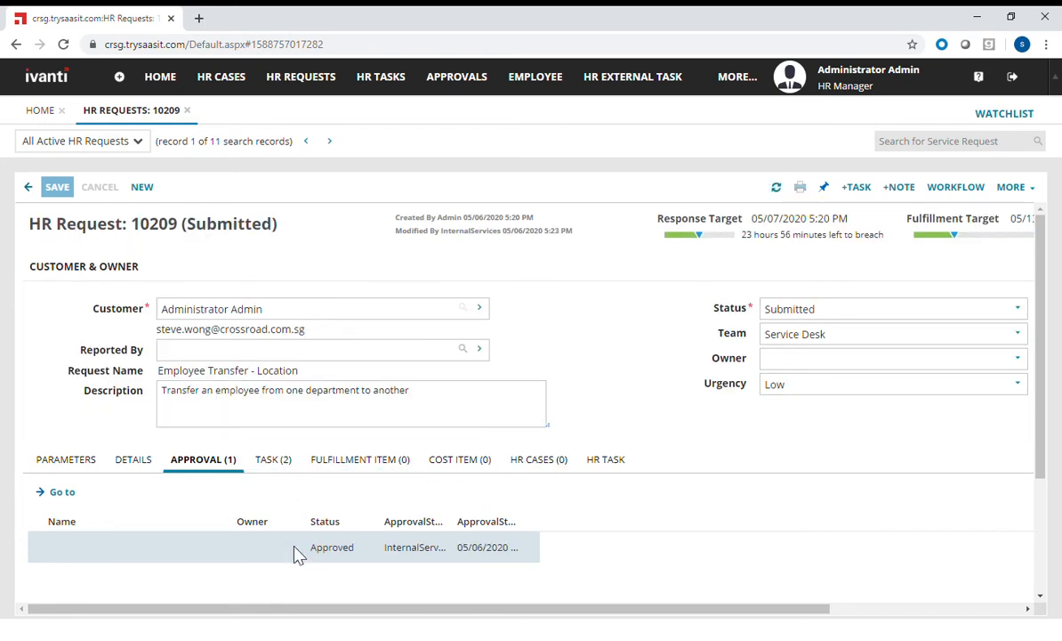
# Review the transfer request's tasks and accept the "Transfer employee between departments" task
pyautogui.click(276, 461)
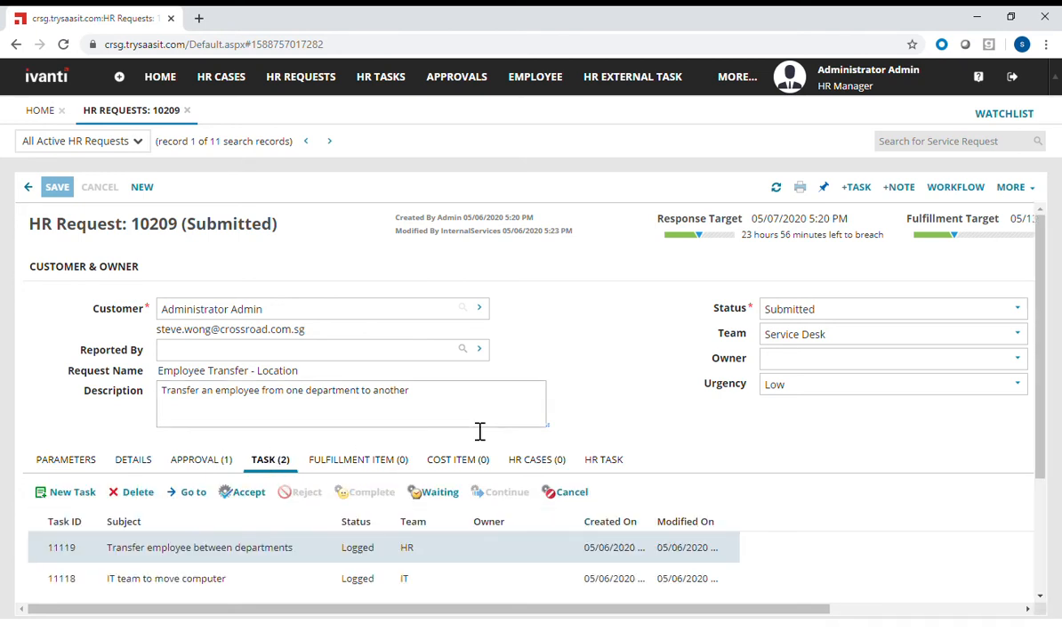
pyautogui.scroll(-1, 480, 430)
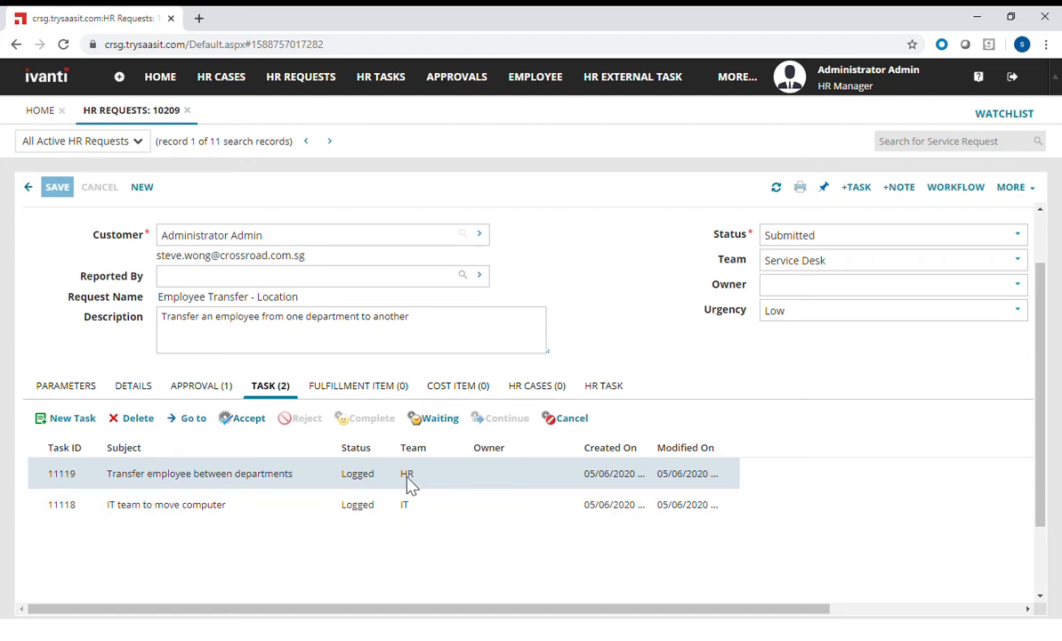
pyautogui.click(277, 510)
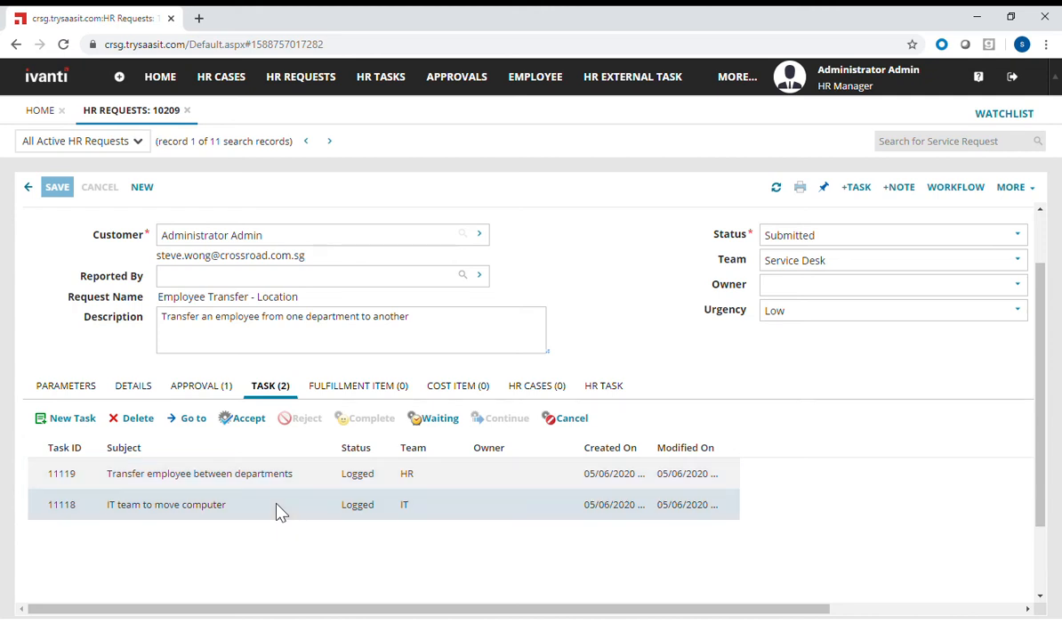
pyautogui.click(275, 485)
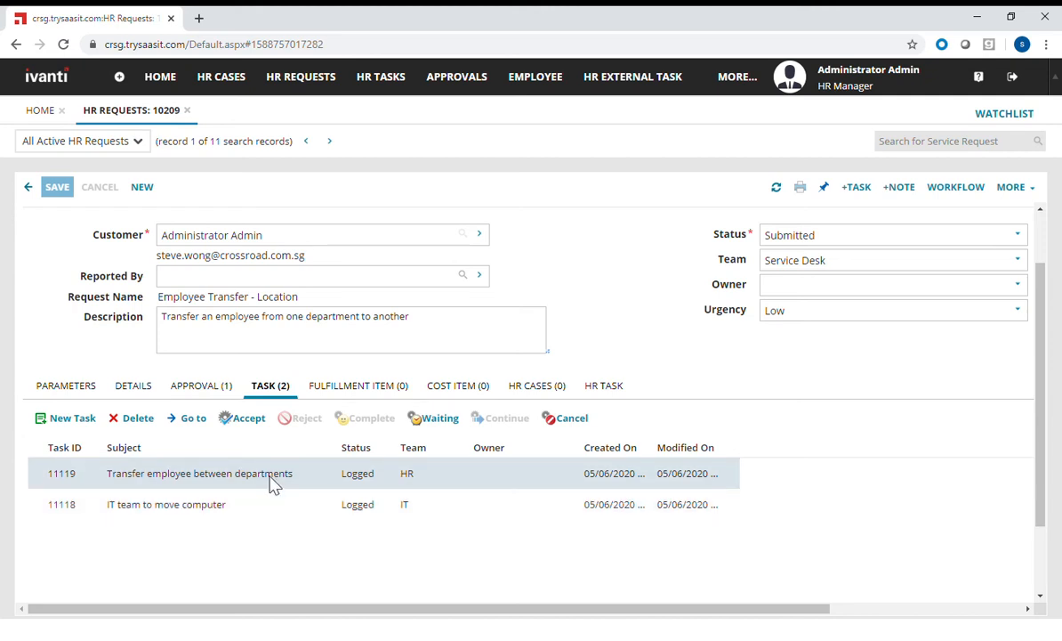
pyautogui.click(252, 425)
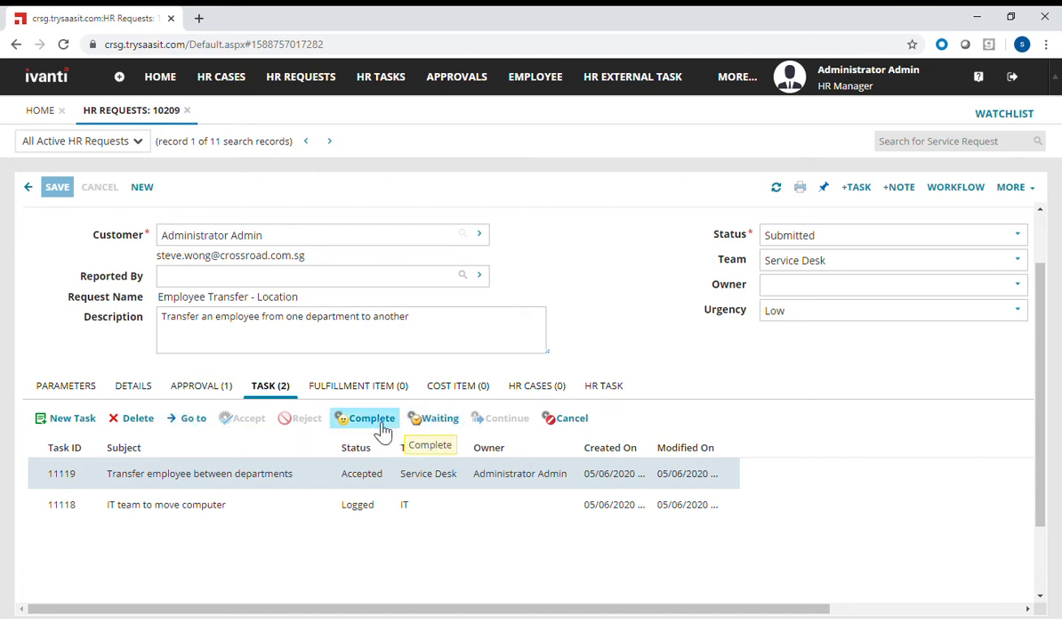
pyautogui.click(289, 510)
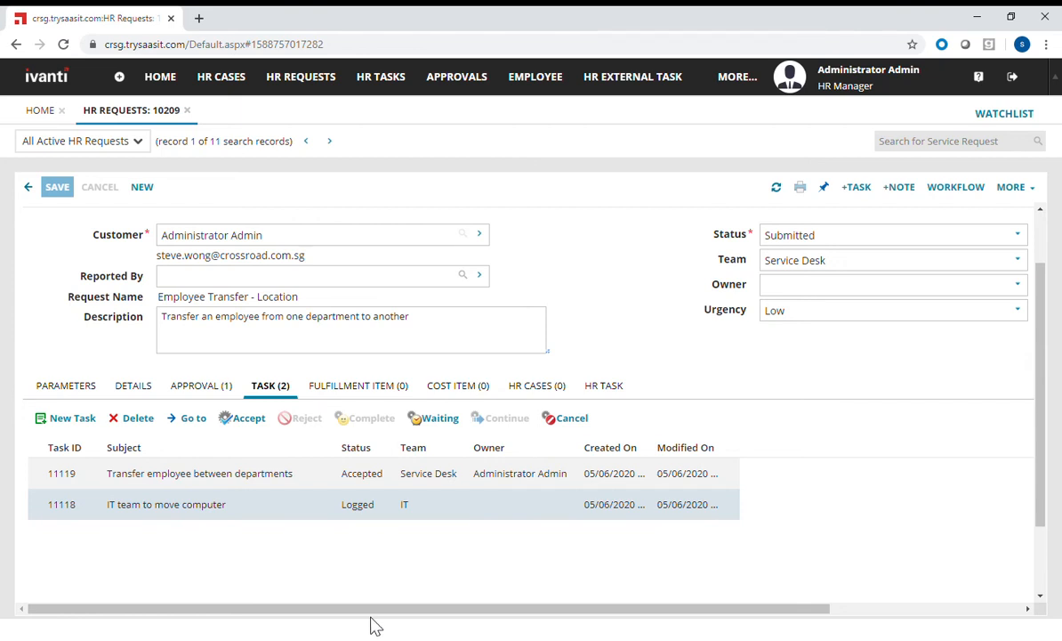
# Set the transfer request's status to Active and try to save the request
pyautogui.moveTo(379, 610); pyautogui.dragTo(481, 612)
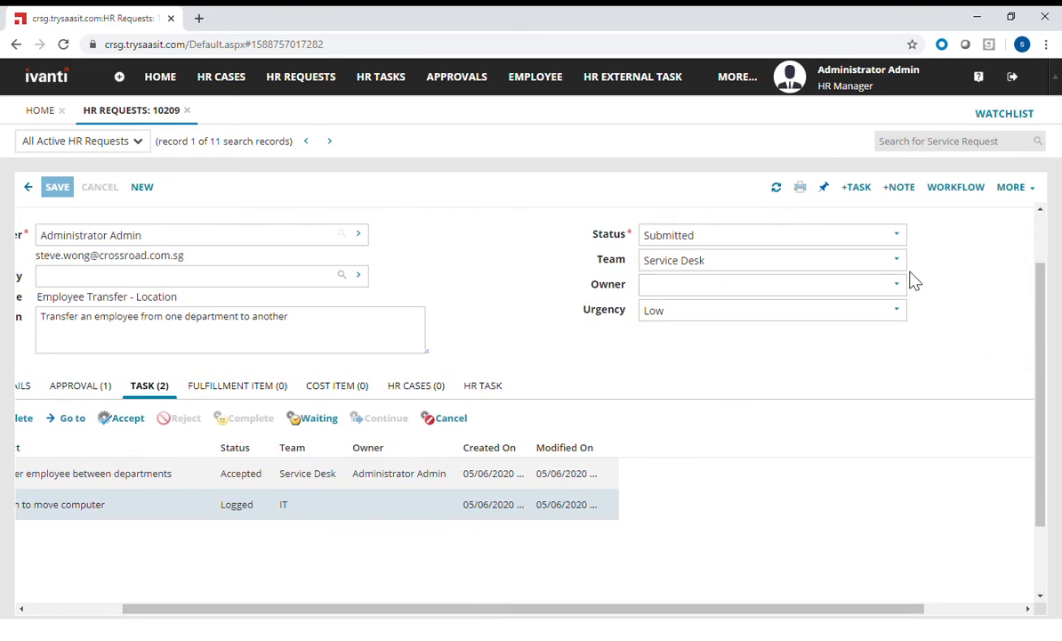
pyautogui.click(904, 240)
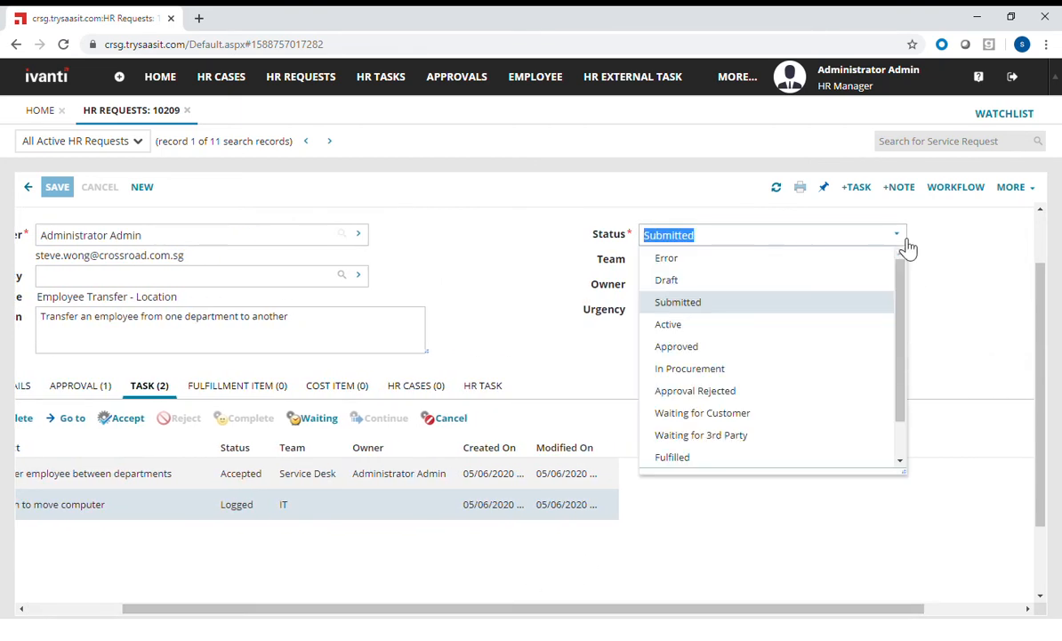
pyautogui.click(801, 326)
pyautogui.moveTo(669, 614); pyautogui.dragTo(575, 614)
pyautogui.click(57, 190)
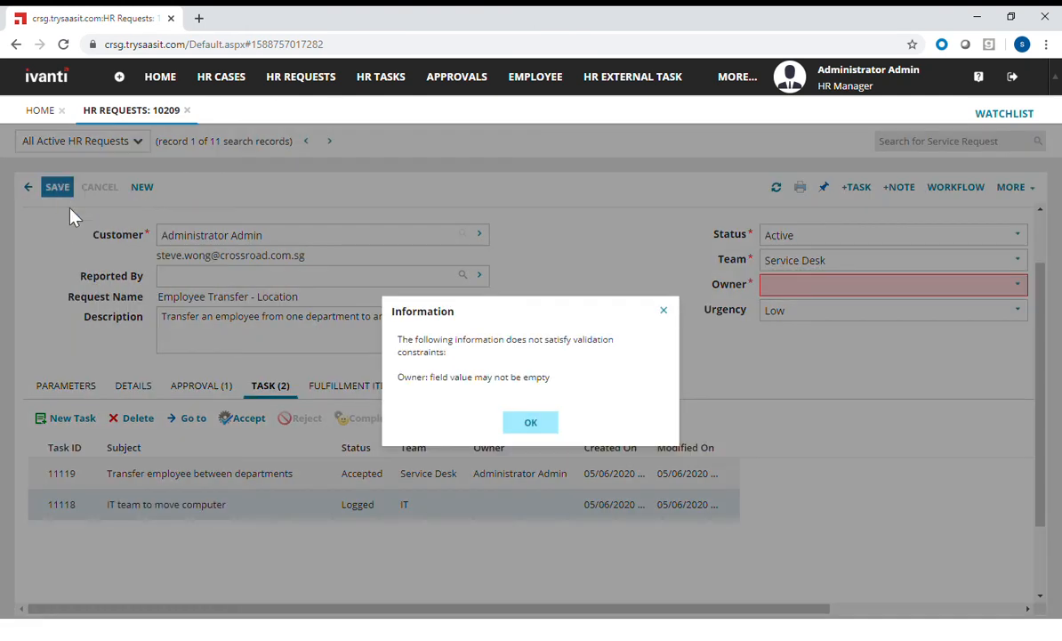
pyautogui.click(535, 429)
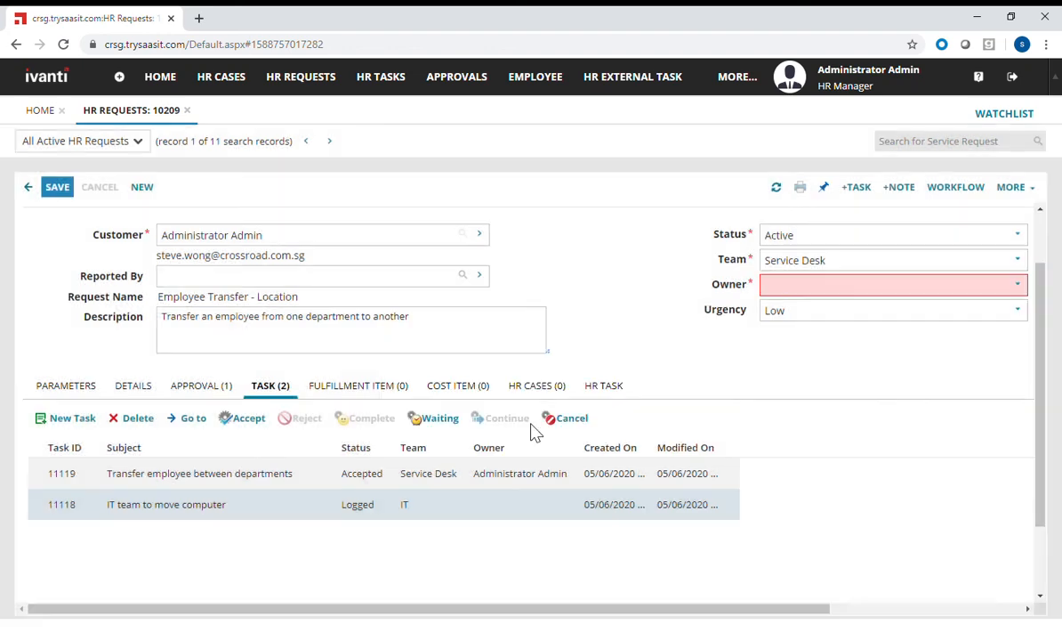
# Assign the third person in the list as the transfer request's owner and save the request
pyautogui.moveTo(621, 614); pyautogui.dragTo(786, 614)
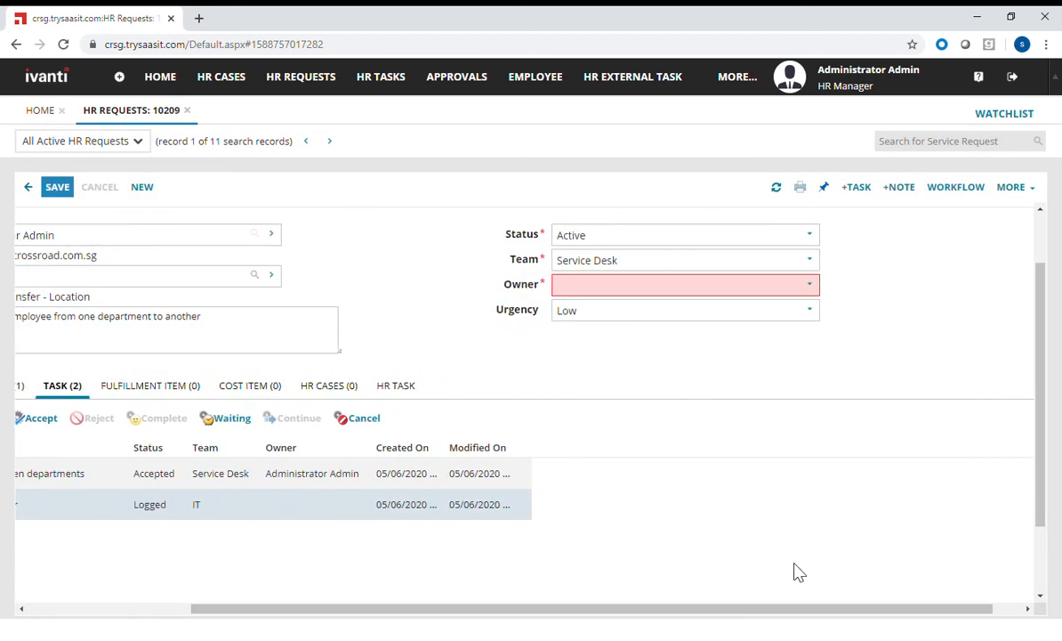
pyautogui.click(818, 291)
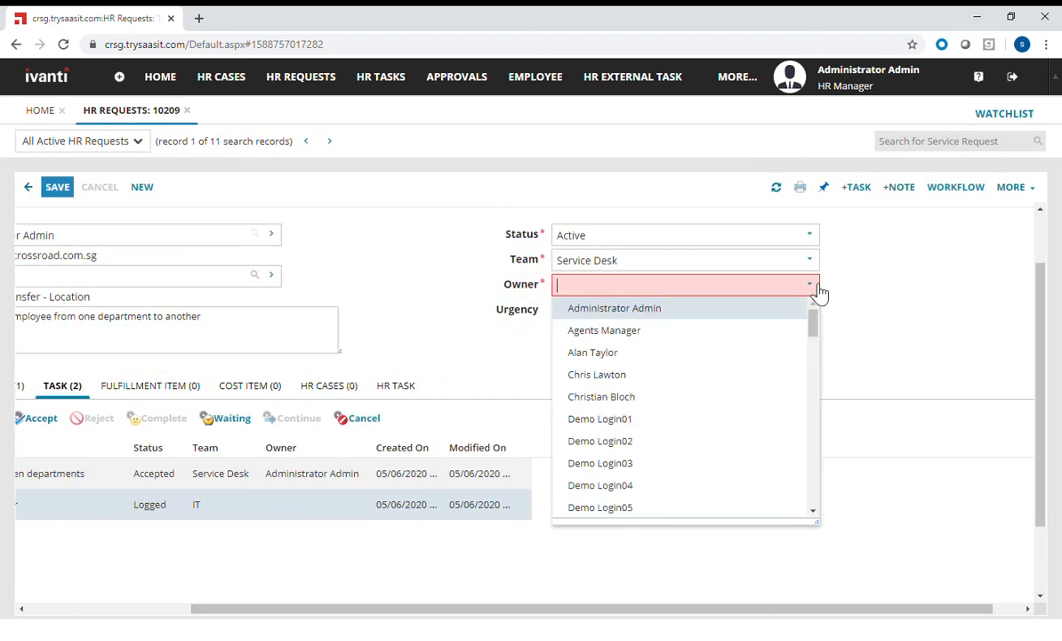
pyautogui.click(664, 354)
pyautogui.moveTo(629, 614); pyautogui.dragTo(412, 628)
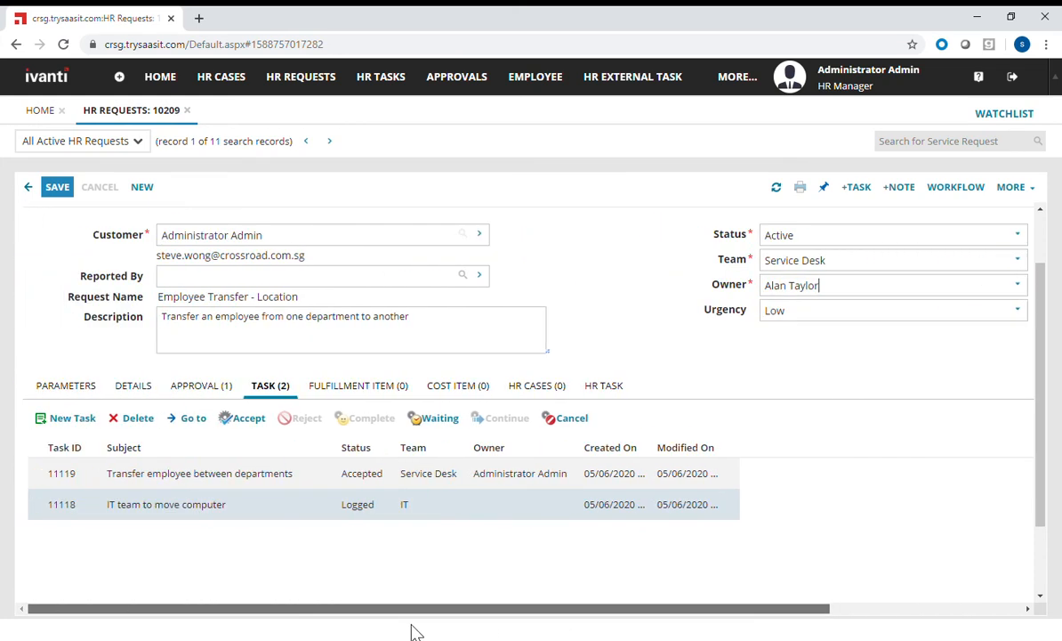
pyautogui.click(57, 189)
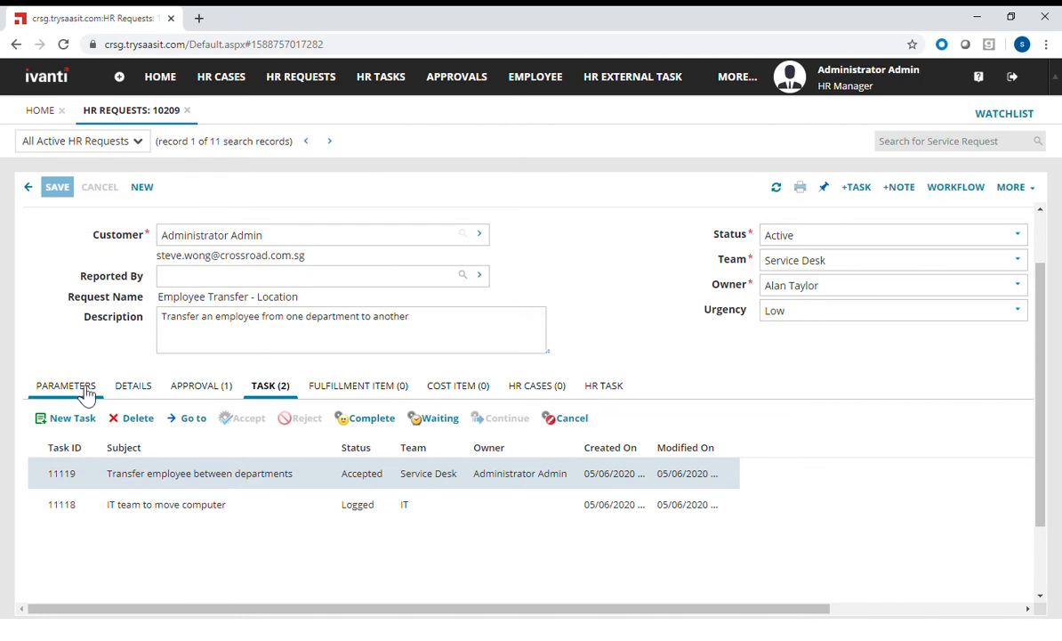
# Examine the status options available for the transfer request, along with its cost items and linked HR cases
pyautogui.click(1028, 240)
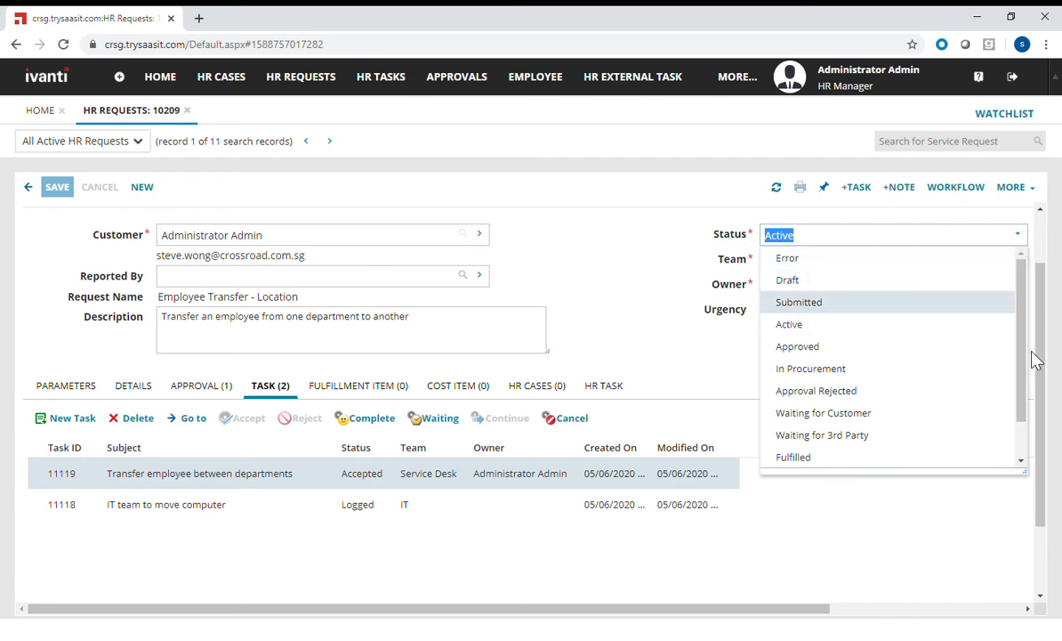
pyautogui.moveTo(1024, 386); pyautogui.dragTo(1025, 421)
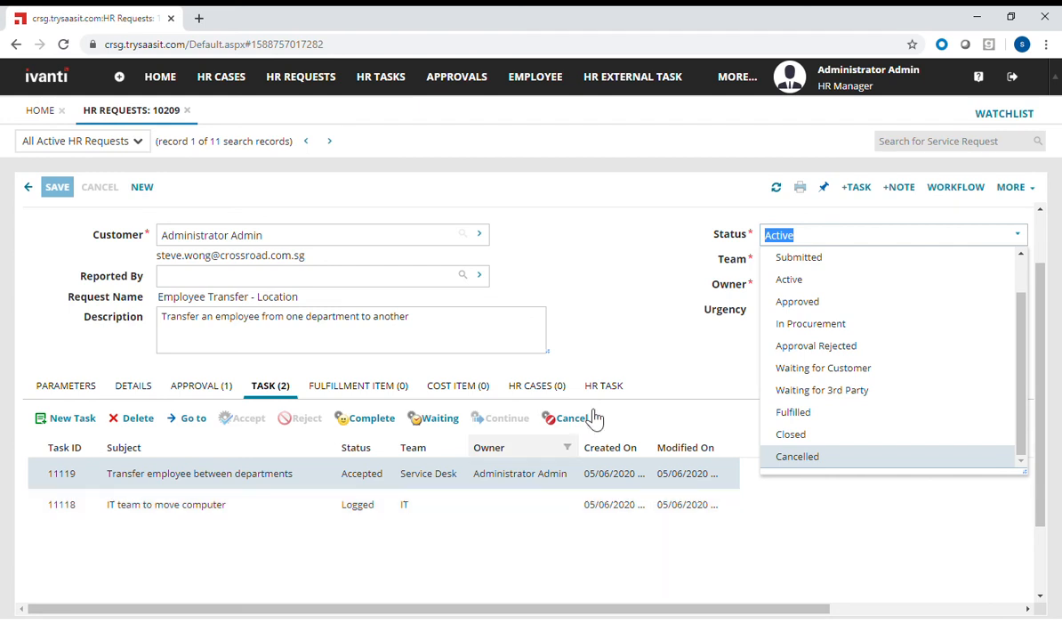
pyautogui.click(576, 319)
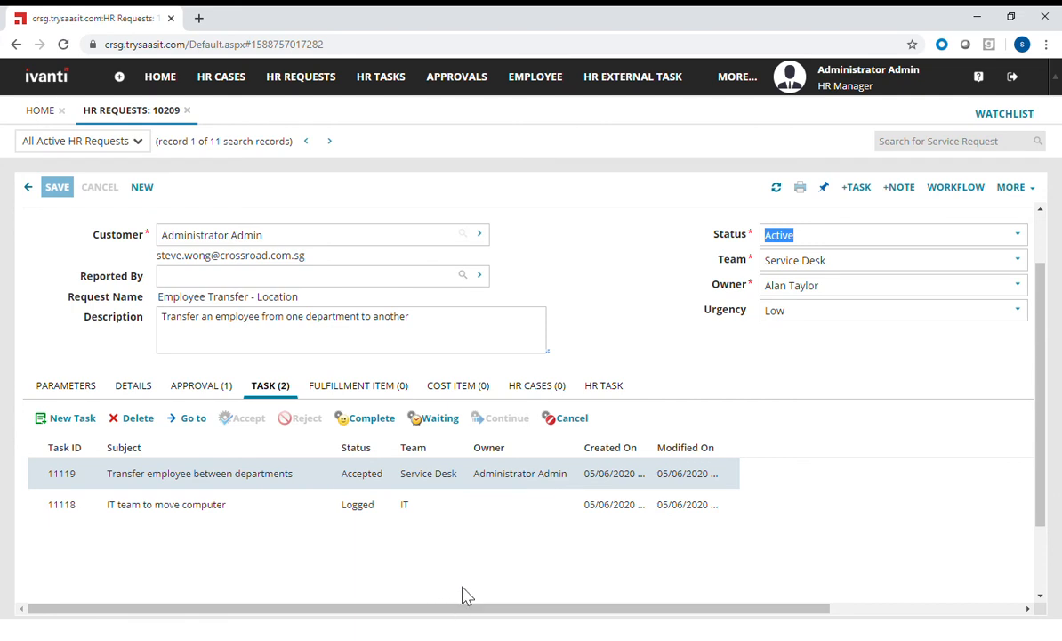
pyautogui.click(450, 395)
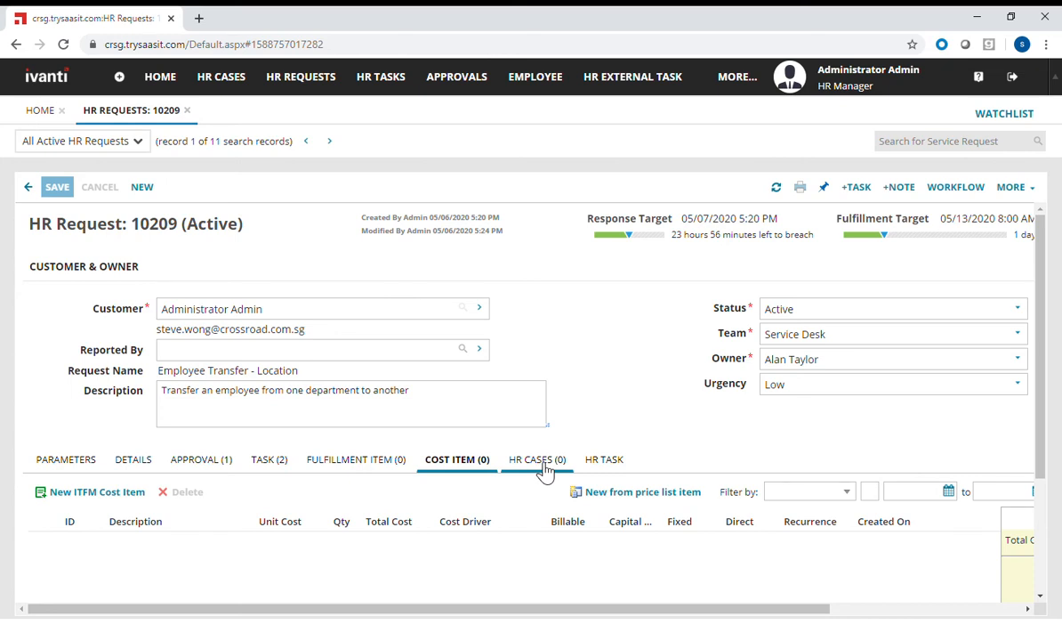
pyautogui.click(539, 460)
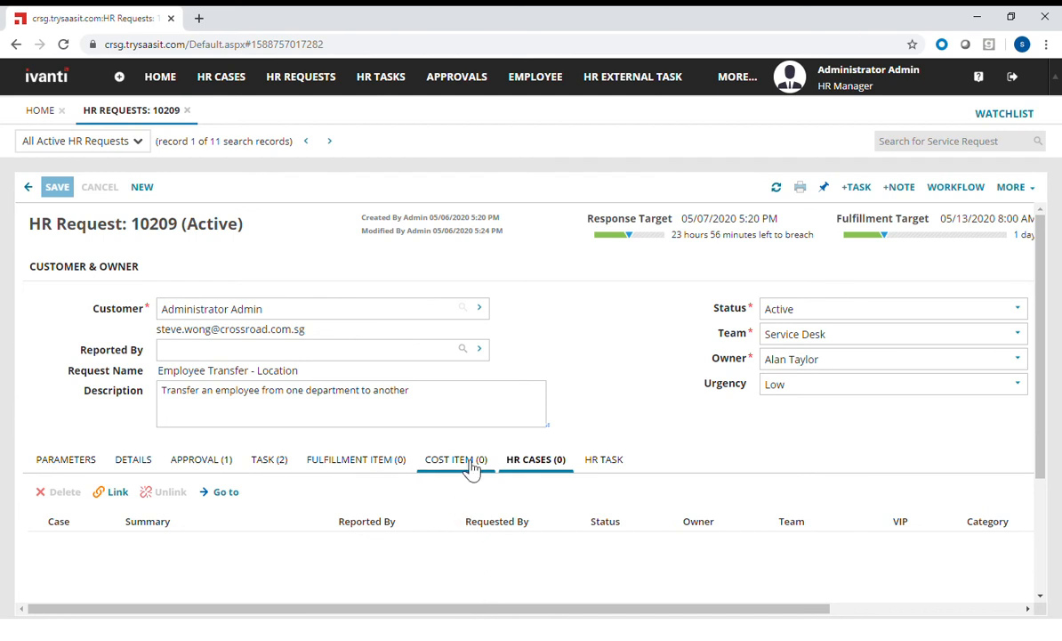
# Open the HR case "Request for extension of annual leave" and examine its HR tasks
pyautogui.click(233, 86)
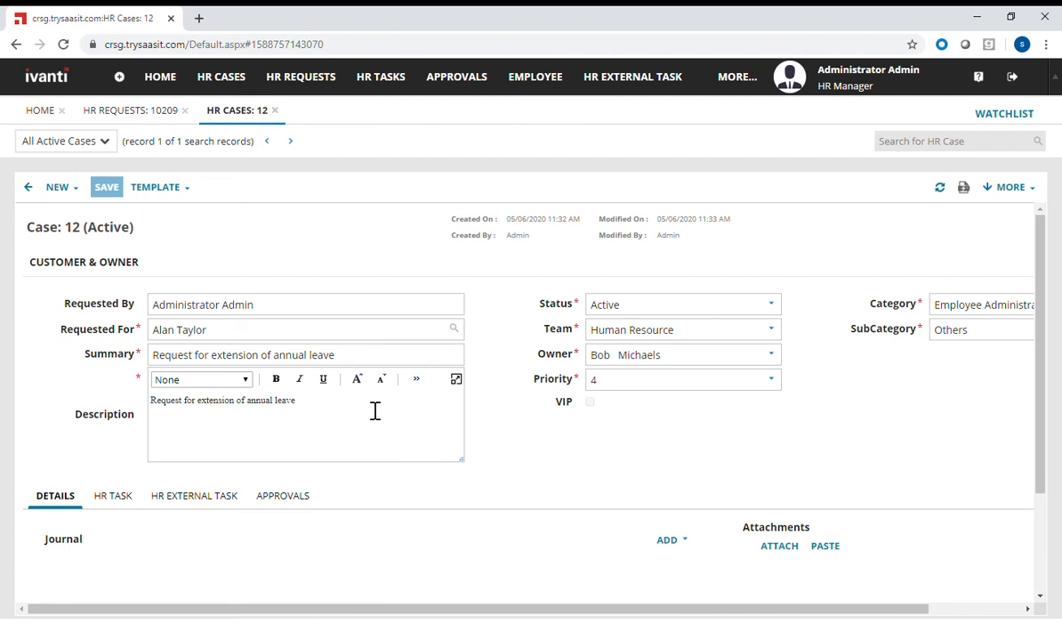
pyautogui.scroll(-1, 427, 462)
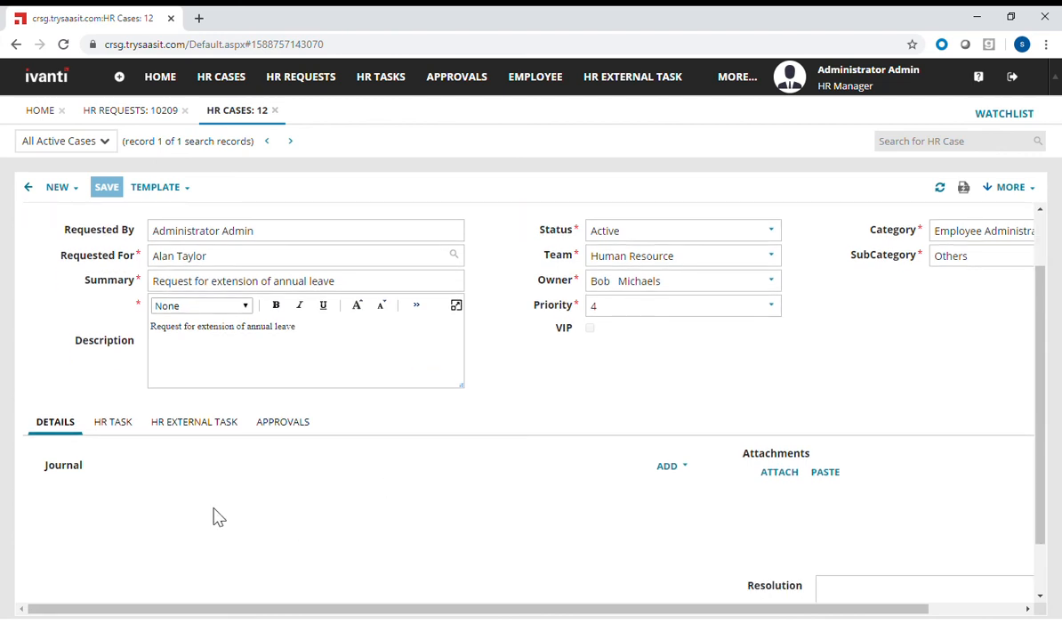
pyautogui.click(107, 422)
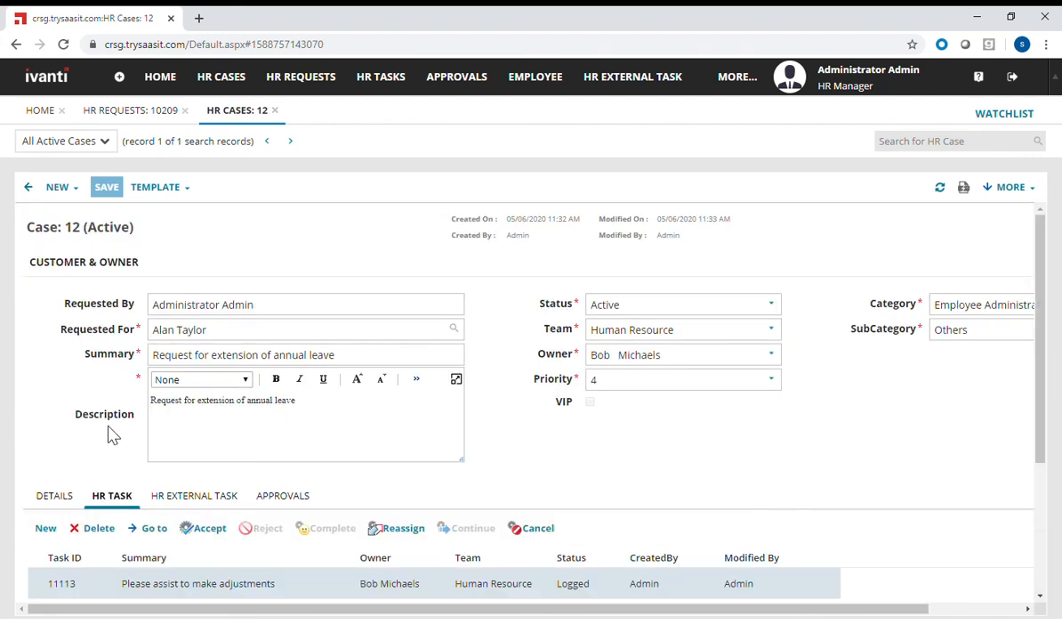
pyautogui.scroll(-2, 107, 434)
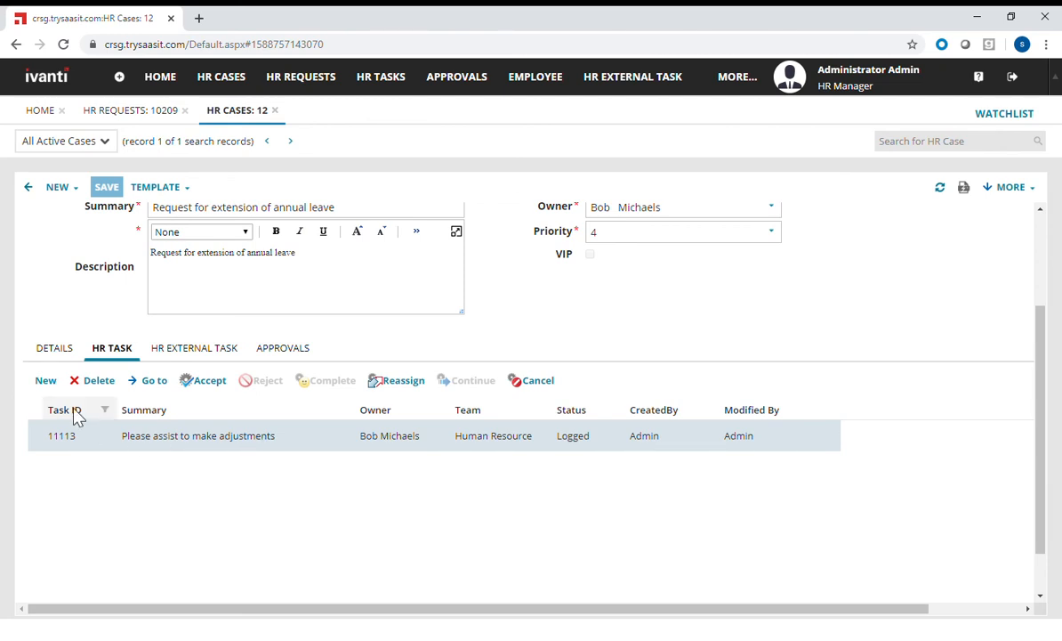
# Start a new HR internal task on the case with "Need access to HR to process the the leave" as both summary and details
pyautogui.click(46, 381)
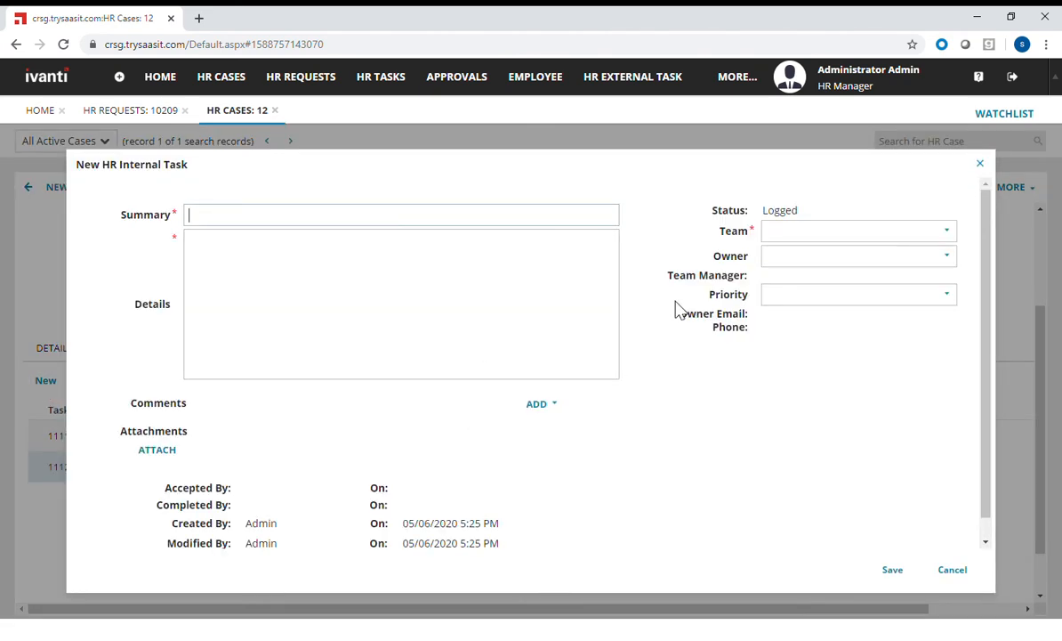
pyautogui.write('Need access to HR ')
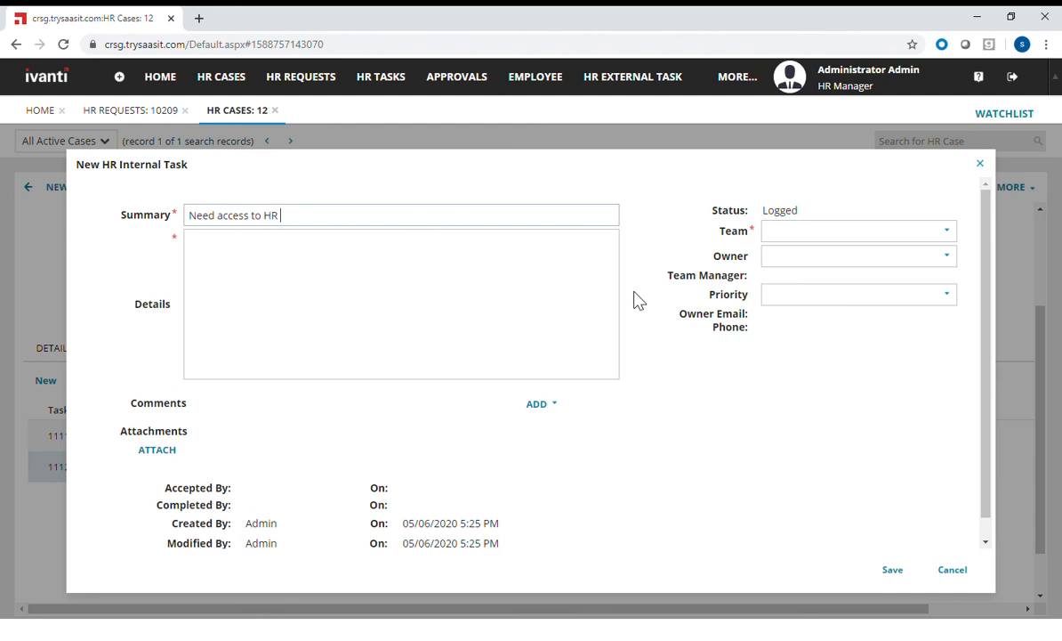
pyautogui.write('to process tehe the leave')
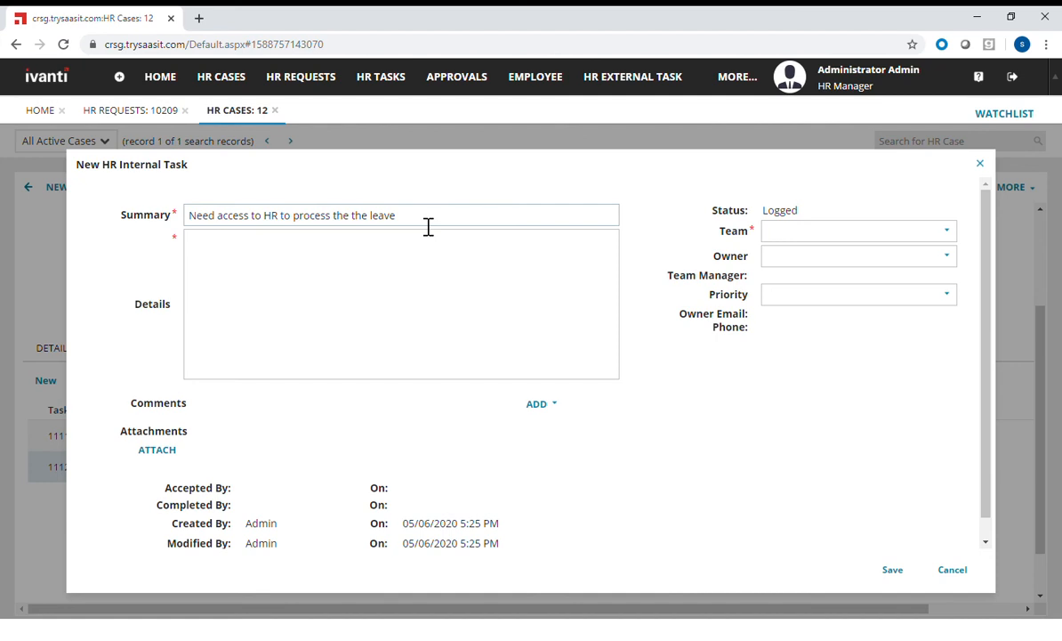
pyautogui.moveTo(400, 216); pyautogui.dragTo(147, 233)
pyautogui.hotkey('ctrl', 'c')
pyautogui.click(258, 267)
pyautogui.hotkey('ctrl', 'v')
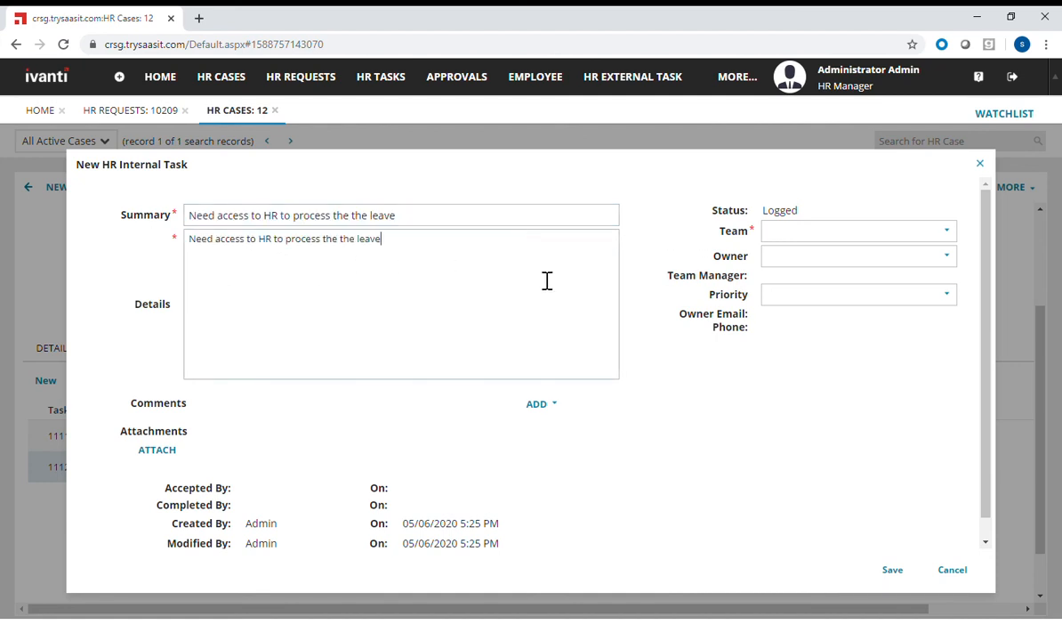
# Set the new task's team to Human Resource, assign the only listed team member as owner, and save the task
pyautogui.click(950, 235)
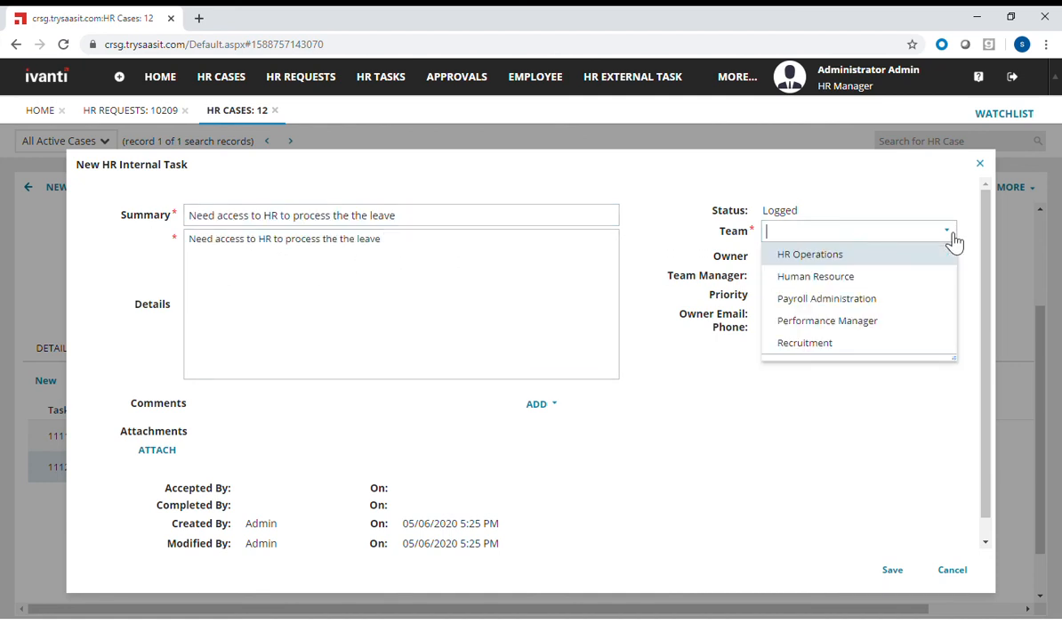
pyautogui.click(925, 276)
pyautogui.click(954, 259)
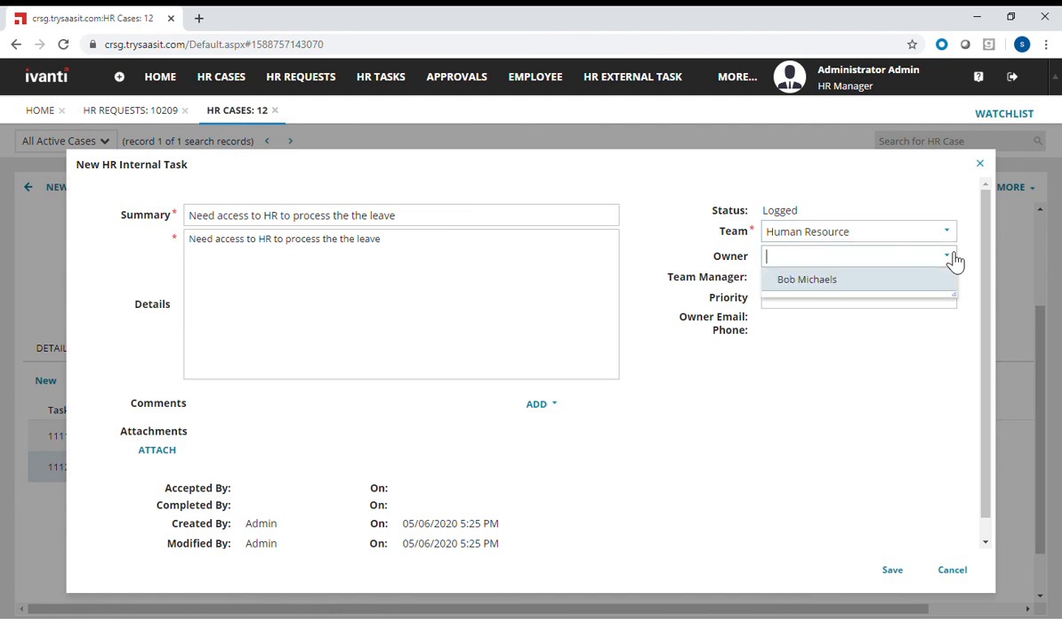
pyautogui.click(879, 280)
pyautogui.click(892, 570)
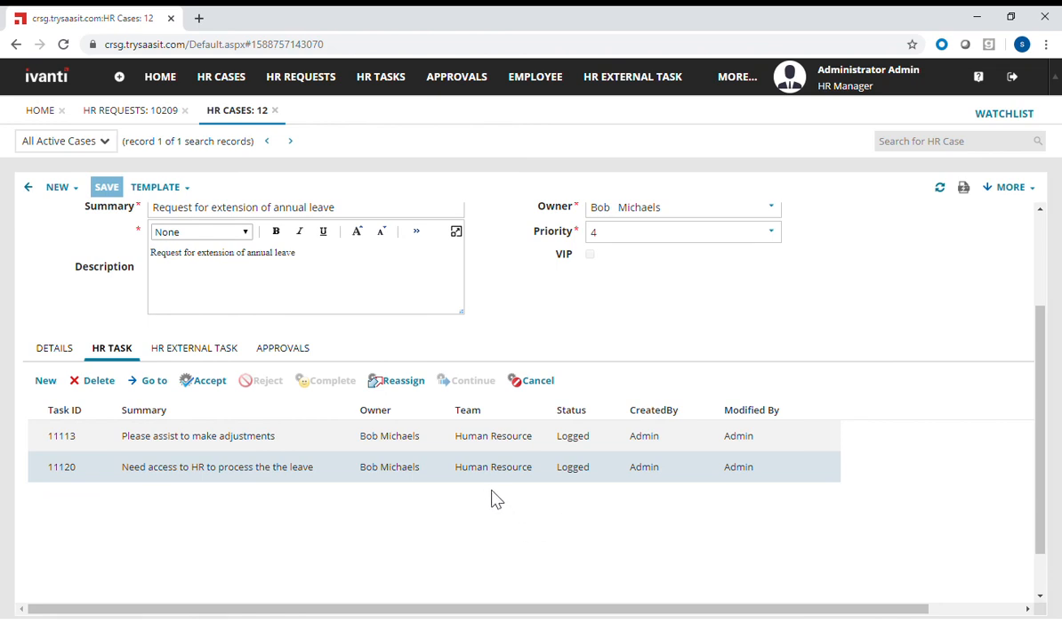
# Select the "Please assist to make adjustments" task and review the case's customer and owner details
pyautogui.click(349, 434)
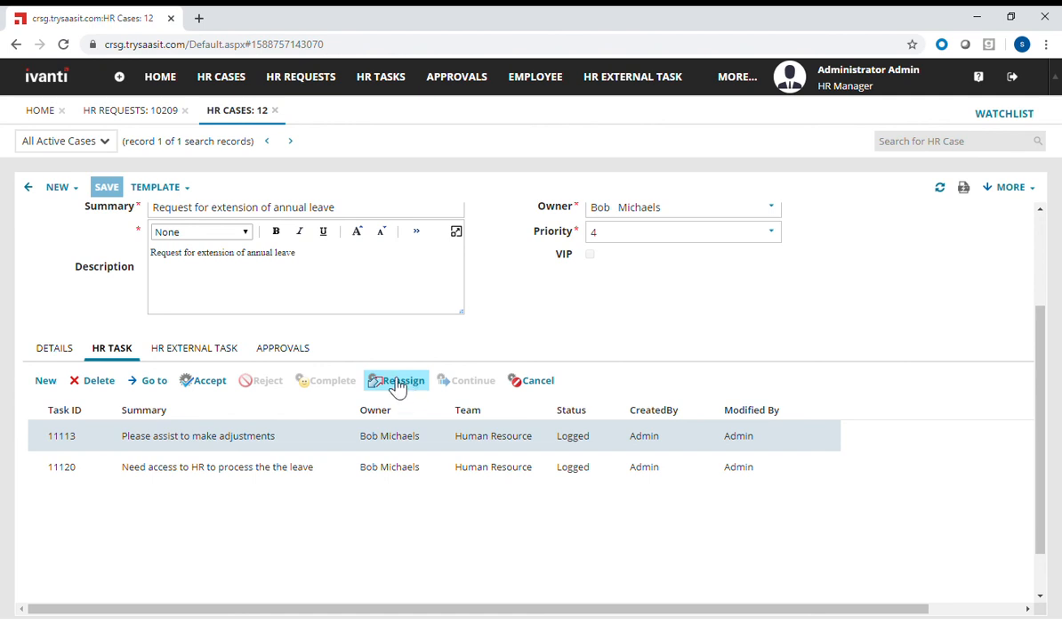
pyautogui.scroll(3, 546, 336)
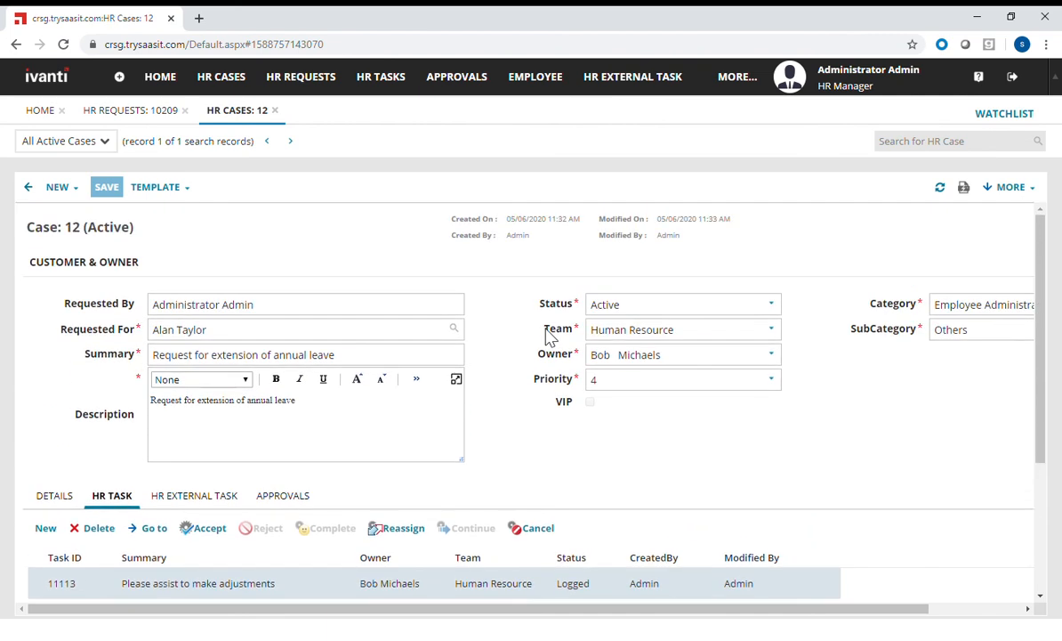